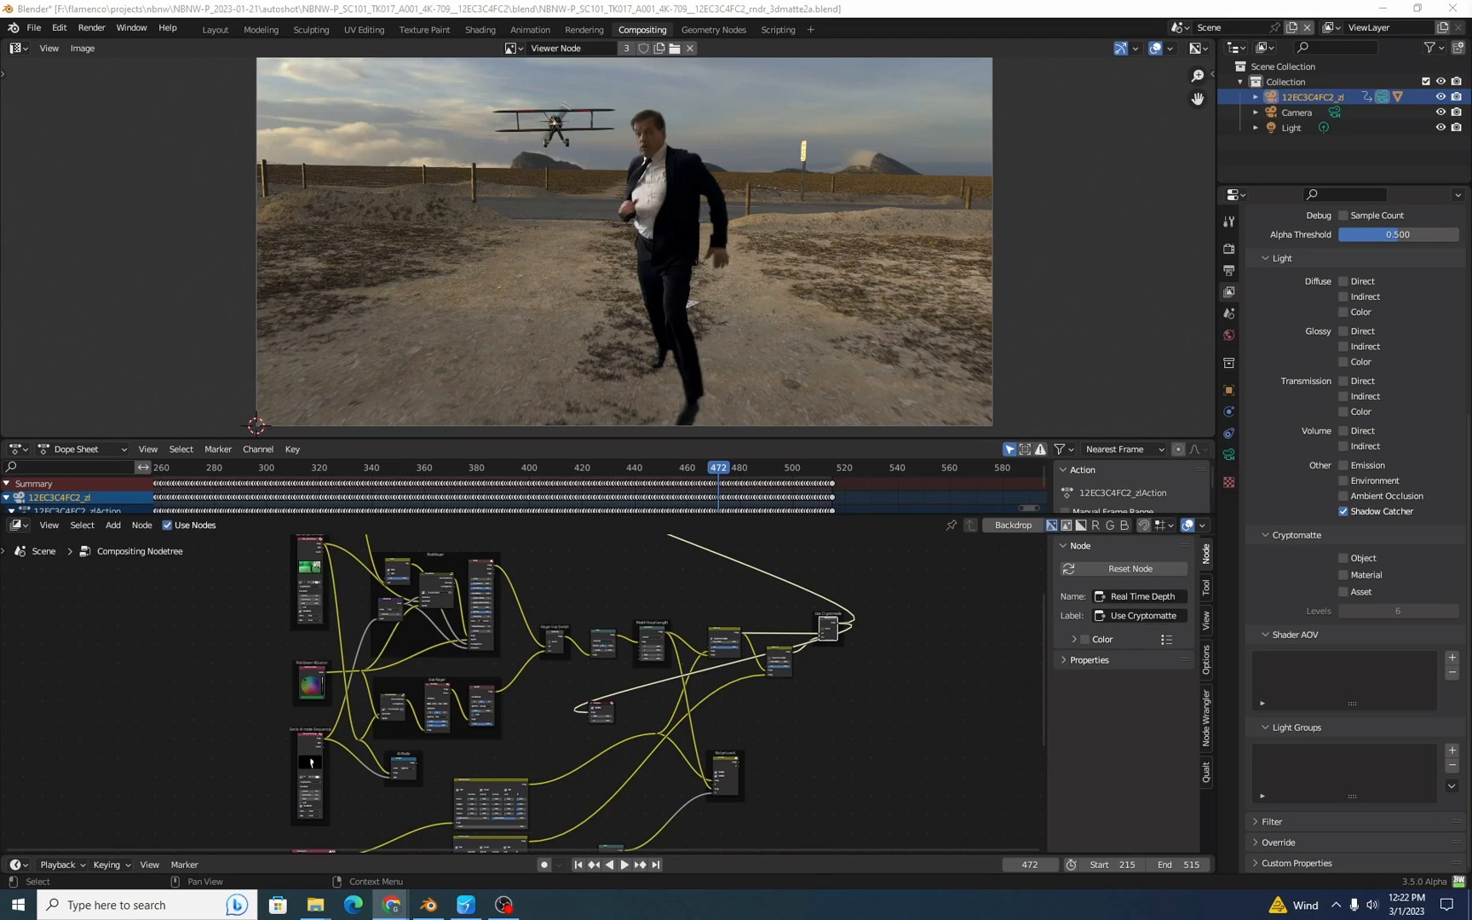
Set the scene's output frame range to start at frame 460 and end at frame 470.
left_click(1228, 247)
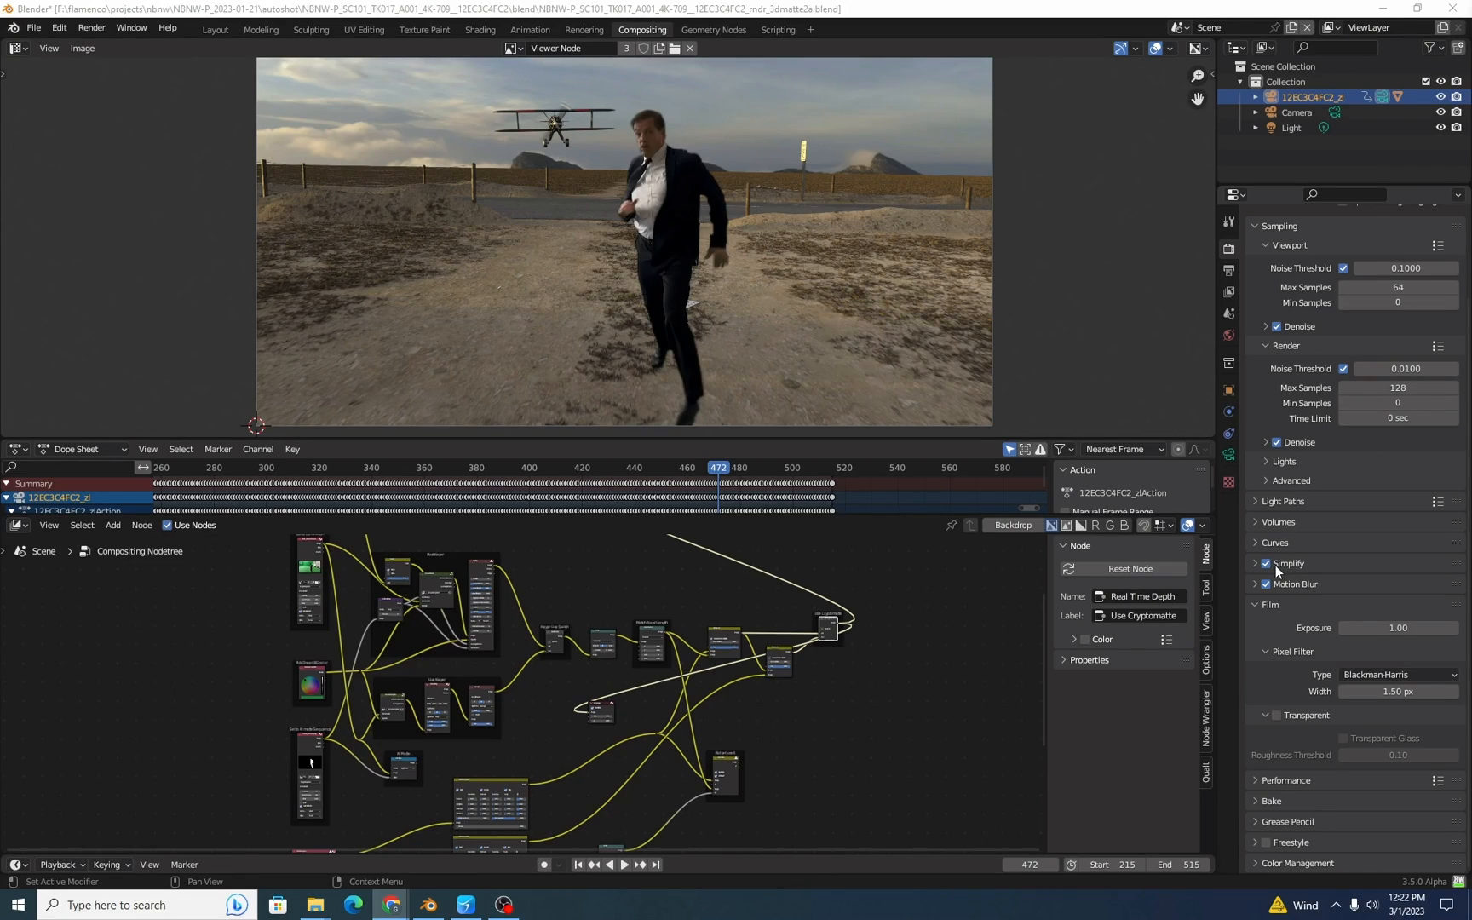
left_click(1228, 270)
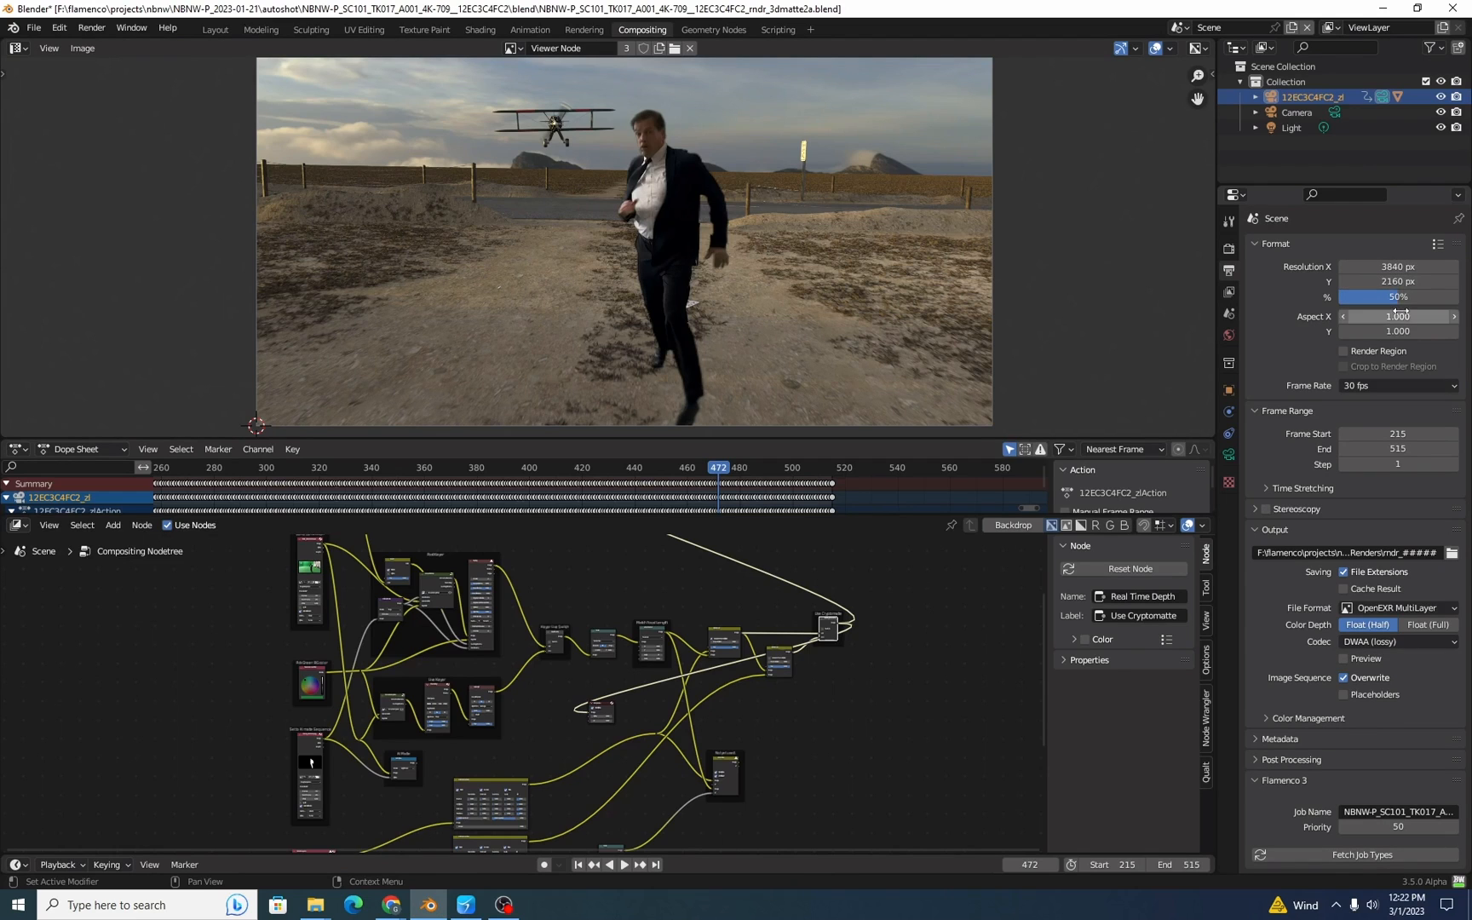
left_click(1397, 434)
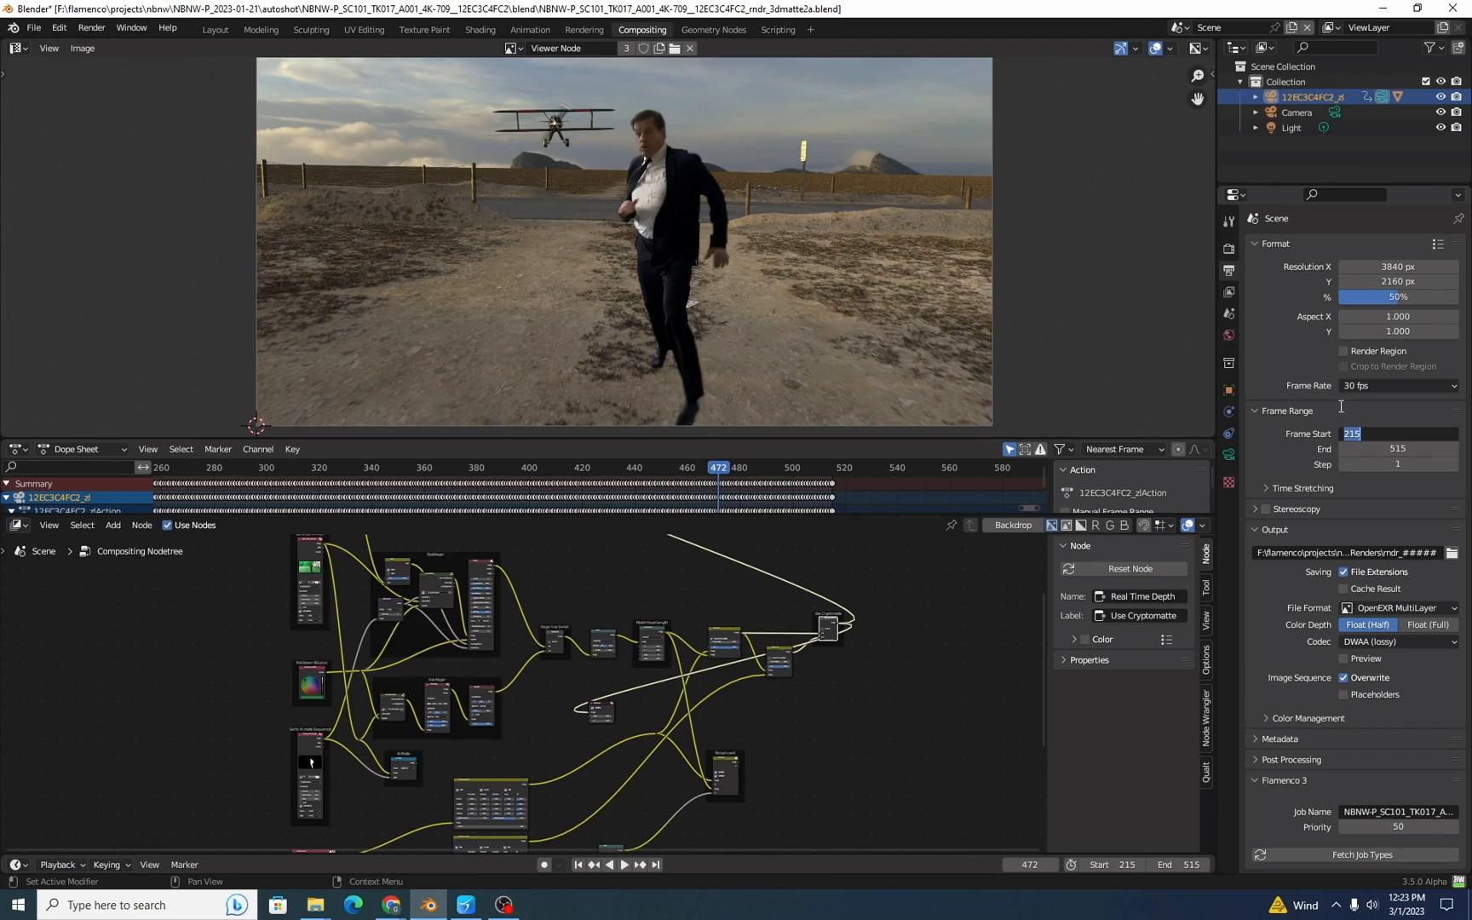
type("460")
key("Tab")
type("470")
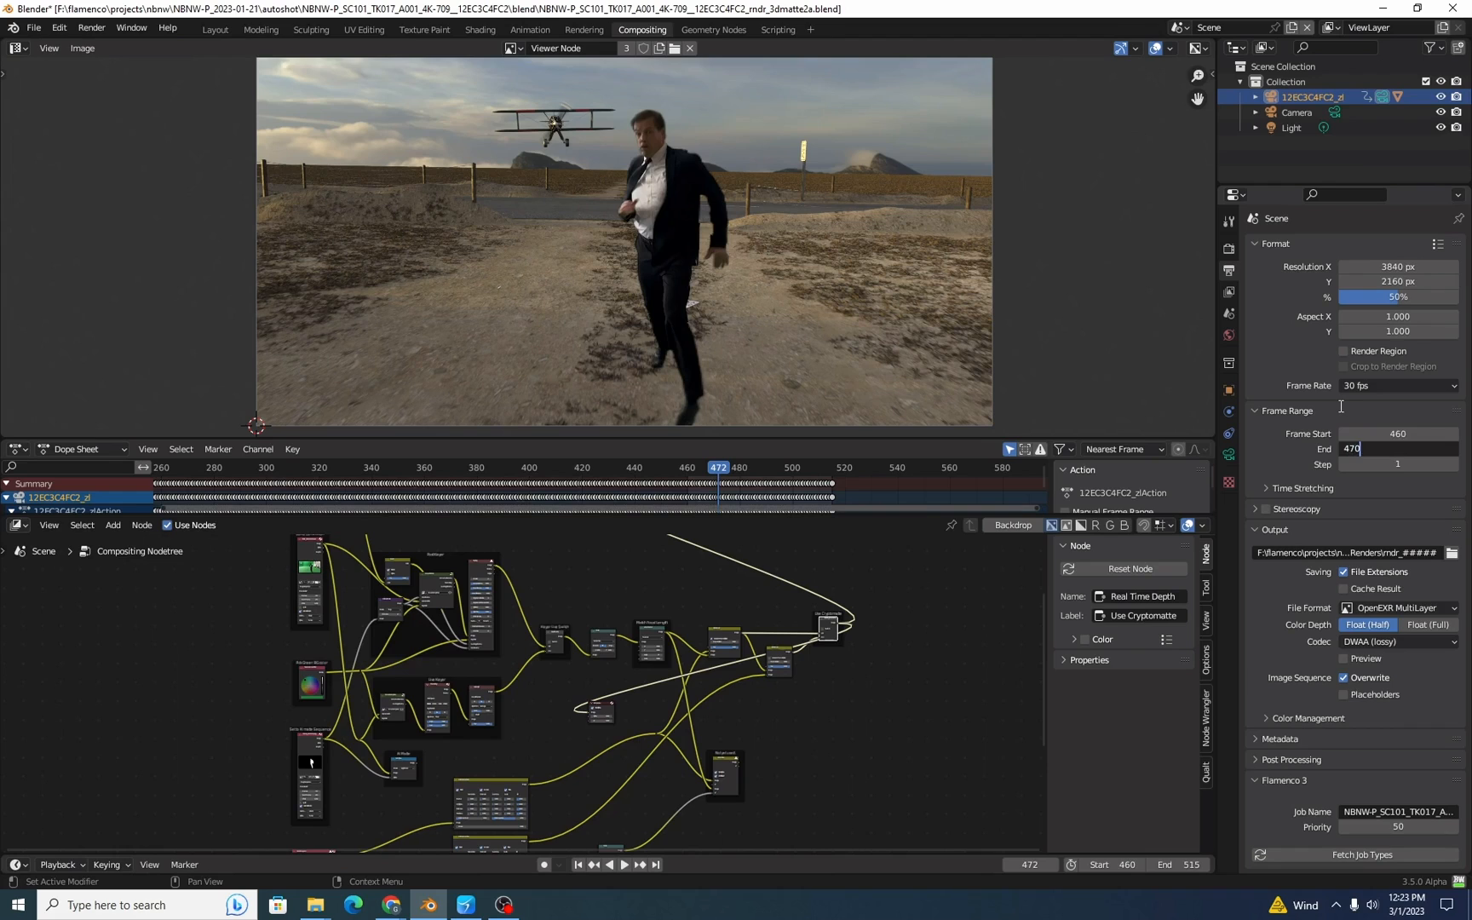
key("Return")
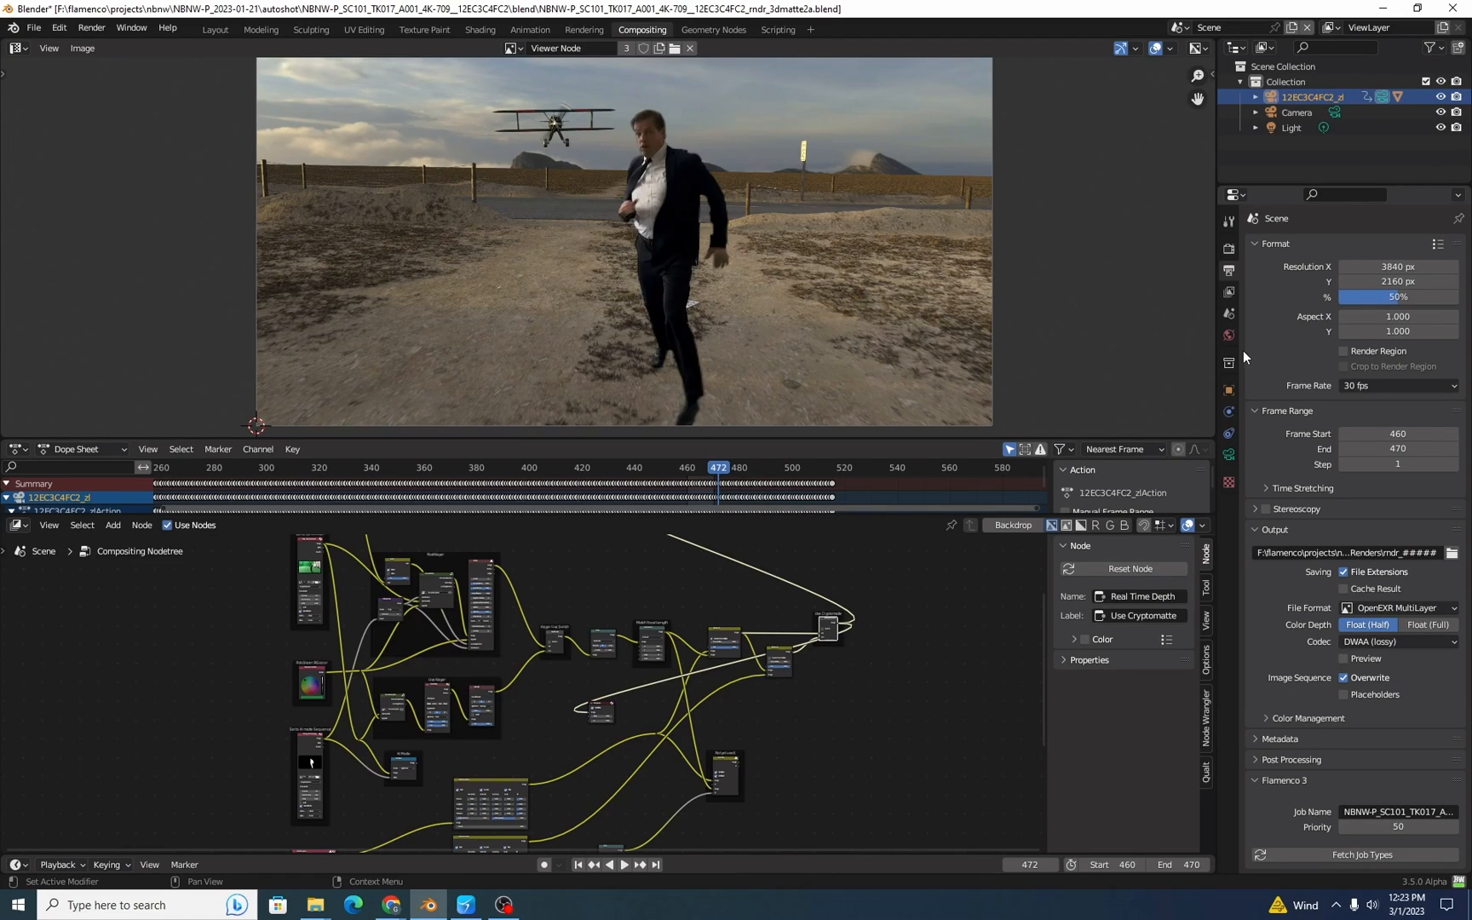
Review the view layer's render passes, switching the Z pass on and off again.
left_click(1229, 291)
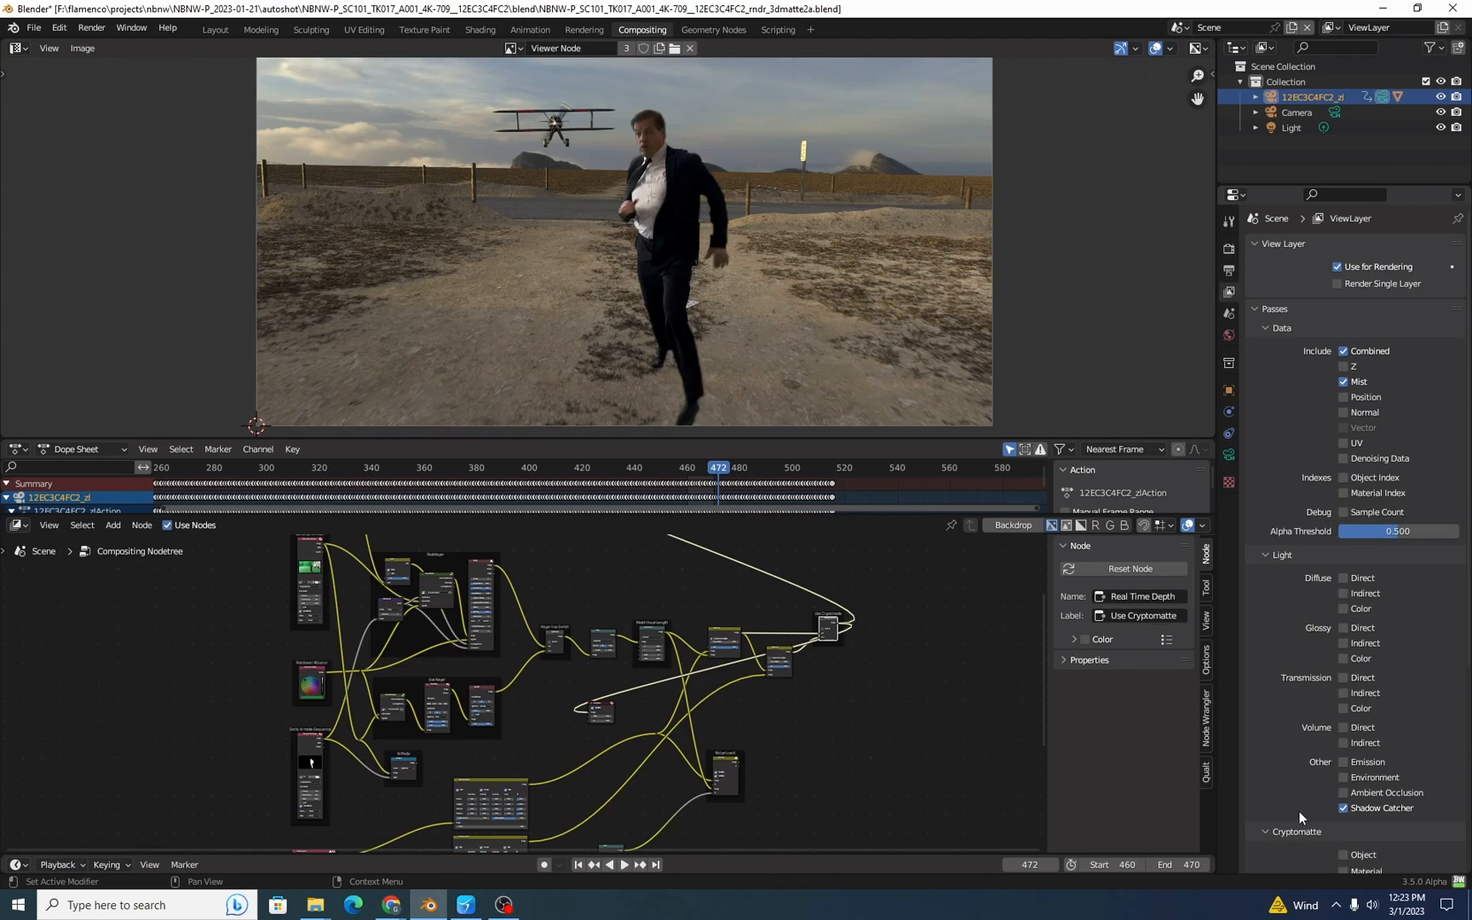
scroll(1330, 662, "down", 5)
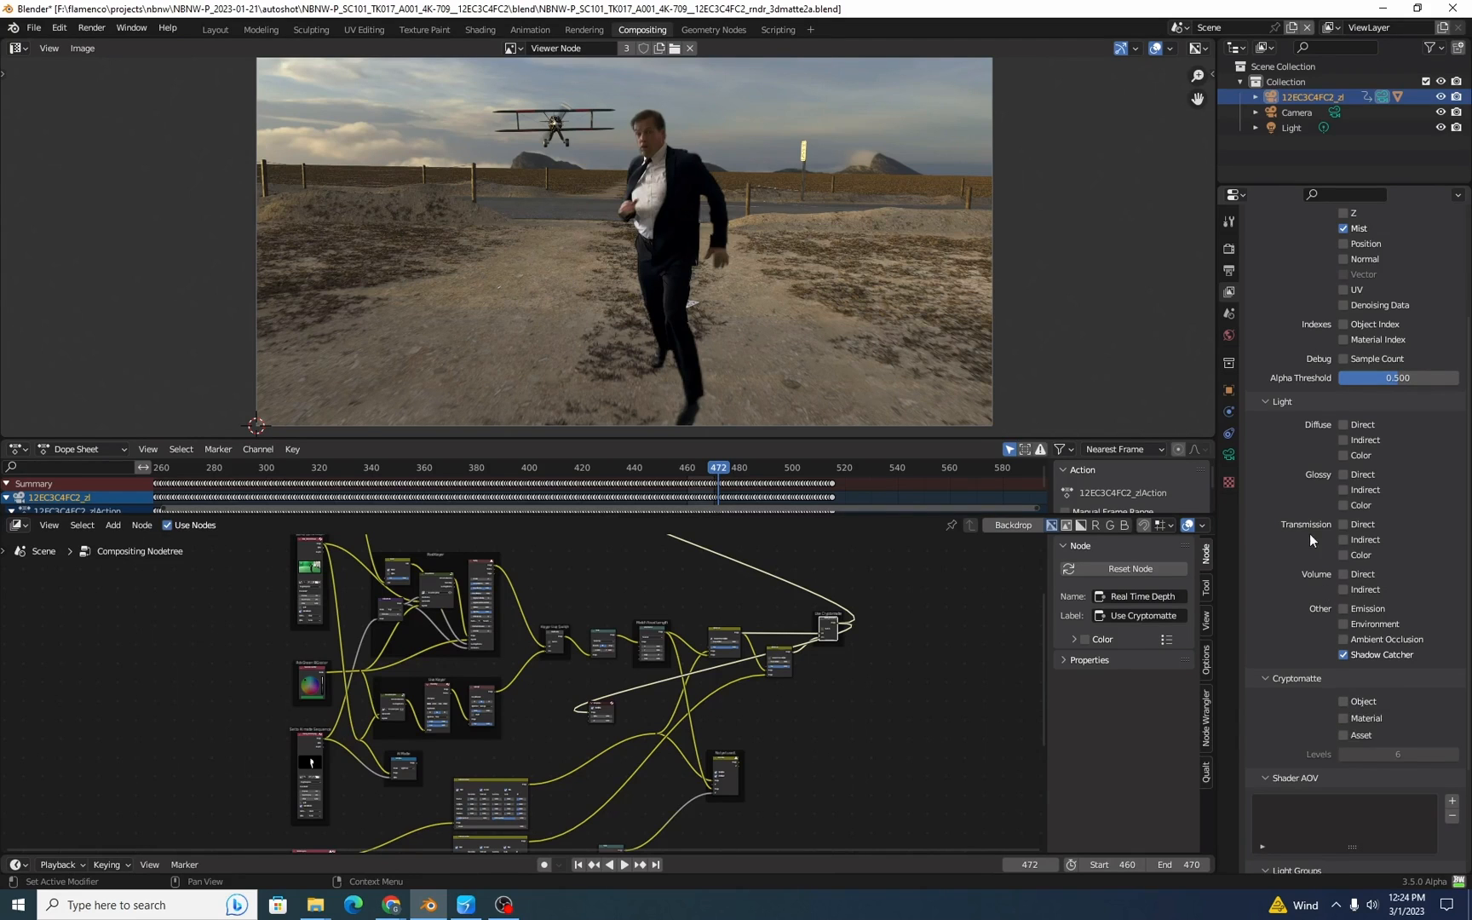
scroll(1356, 288, "up", 4)
left_click(1343, 335)
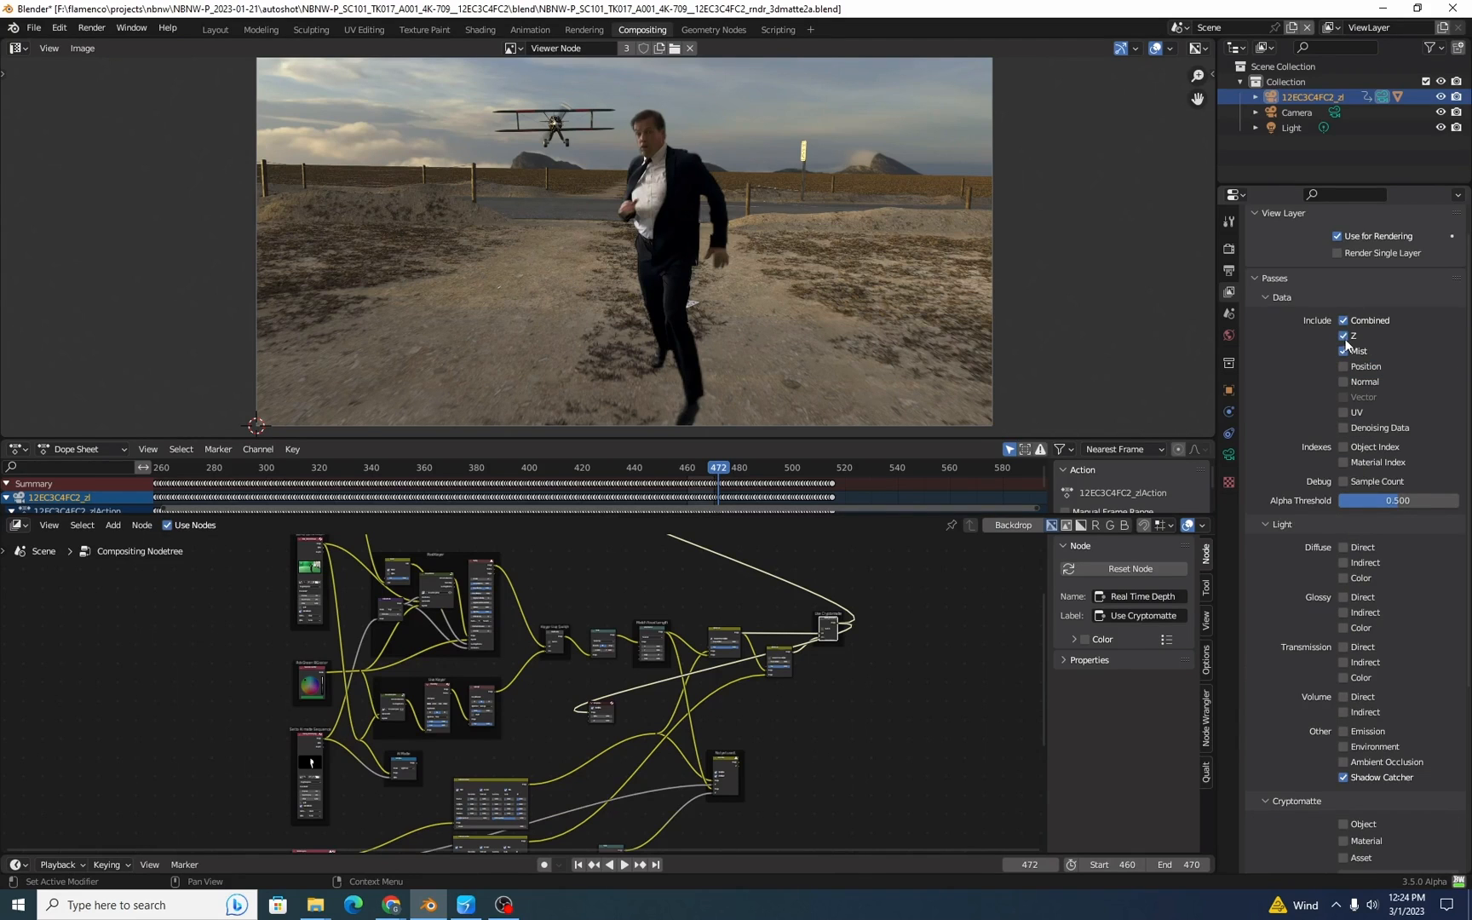
left_click(1343, 337)
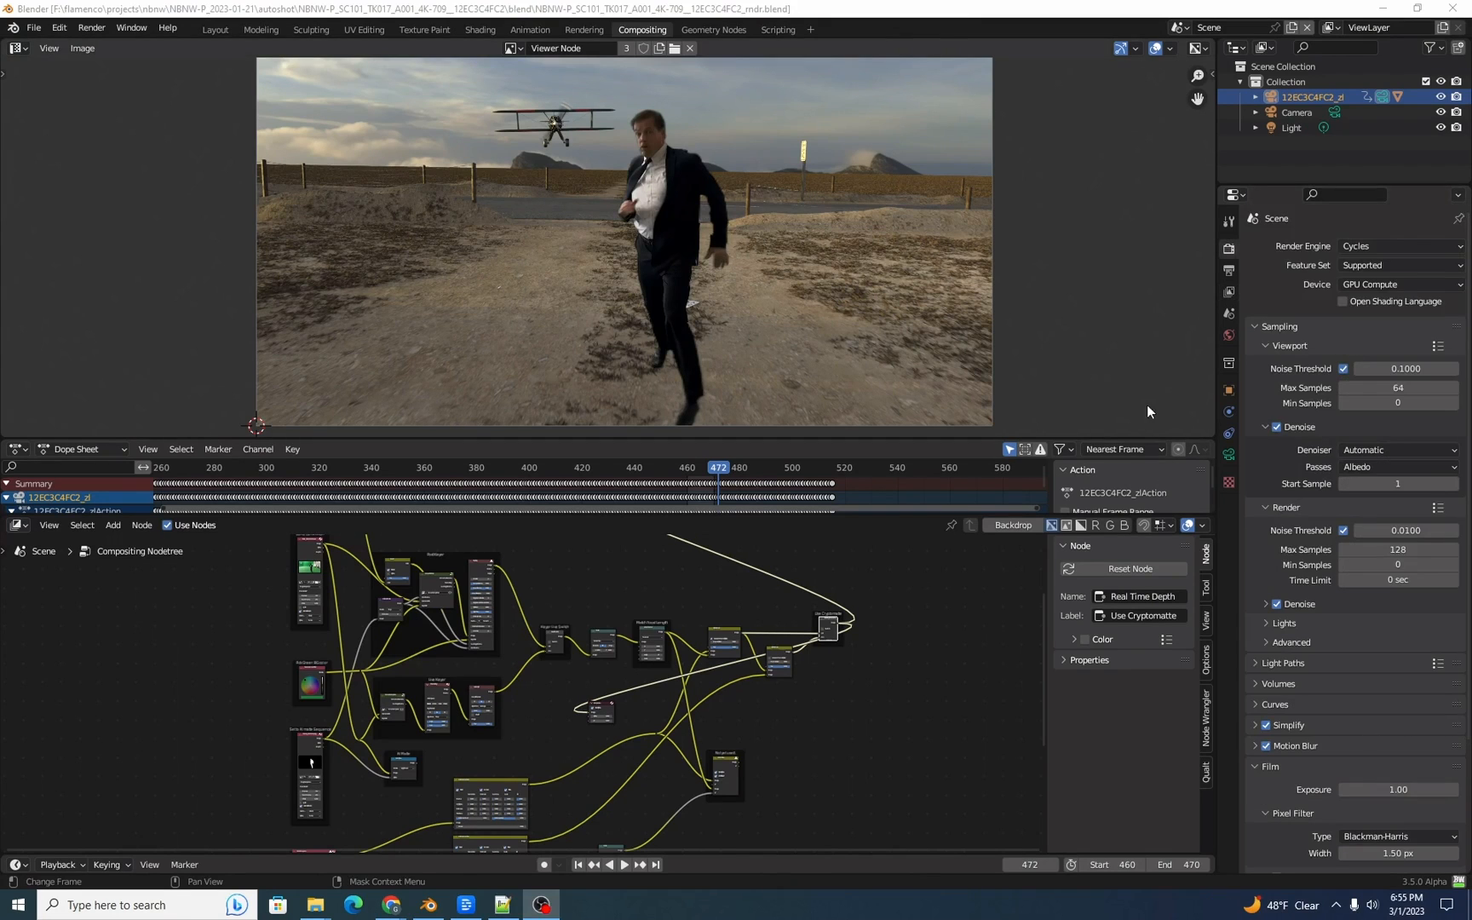
Switch to the GarbageMatte scene and check its render engine options without changing the engine.
left_click(1179, 27)
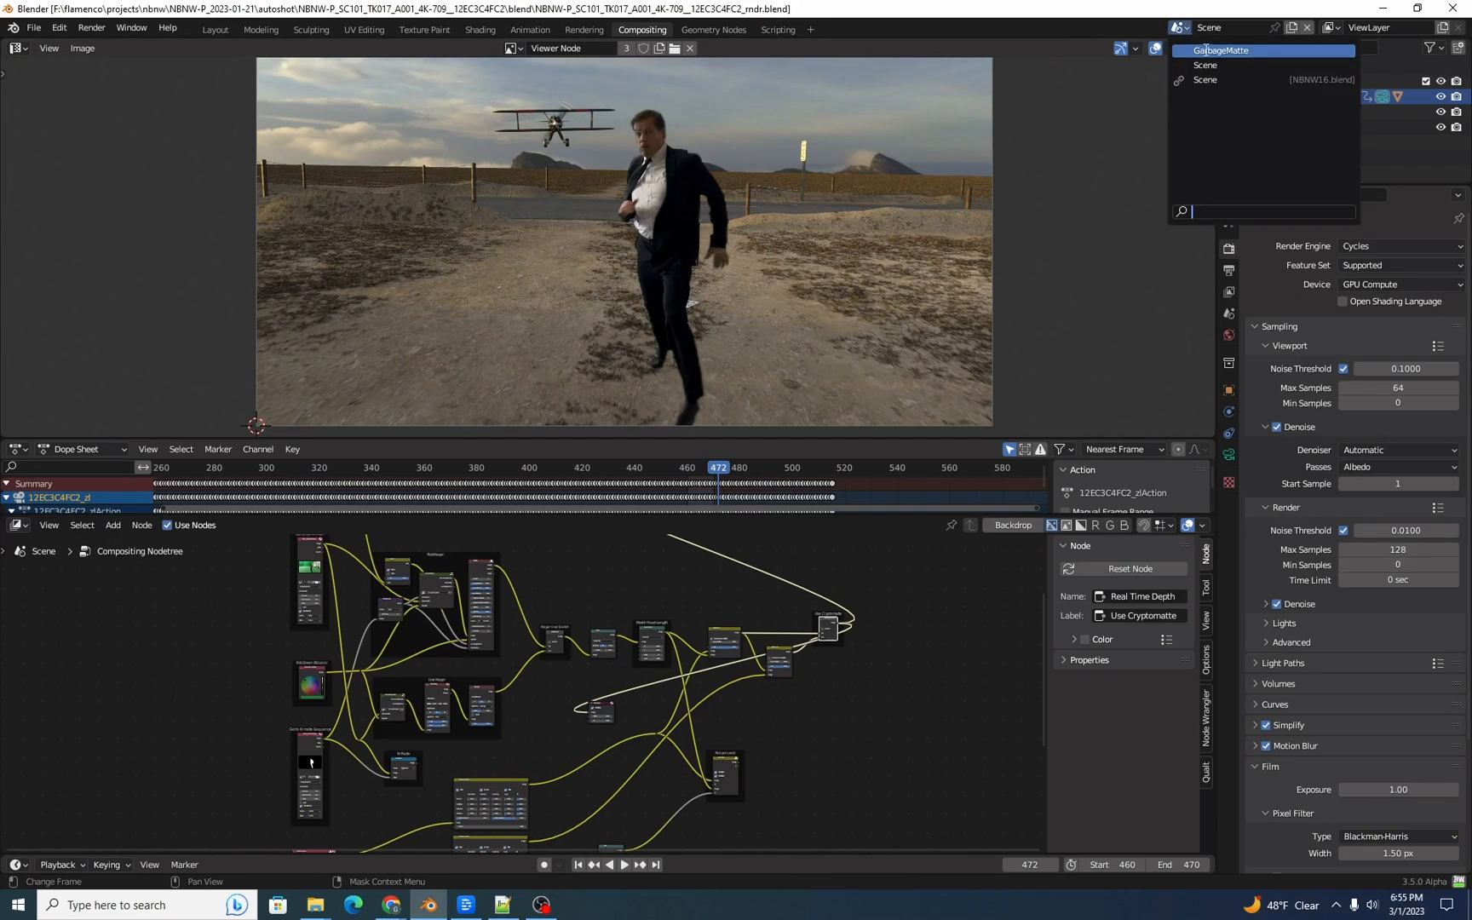
left_click(1209, 52)
left_click(1393, 249)
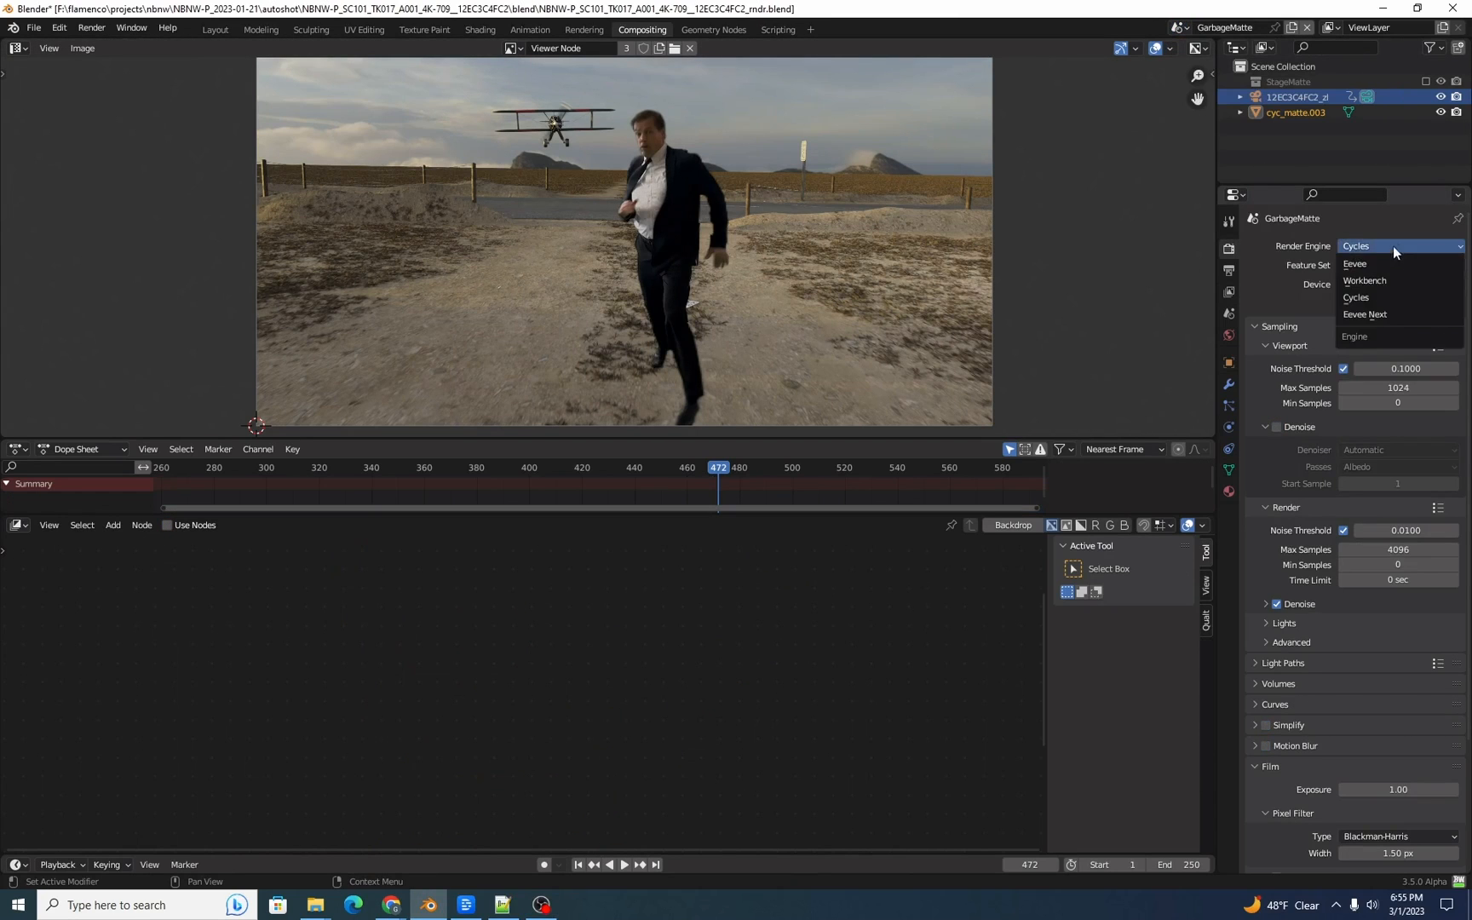
left_click(1396, 247)
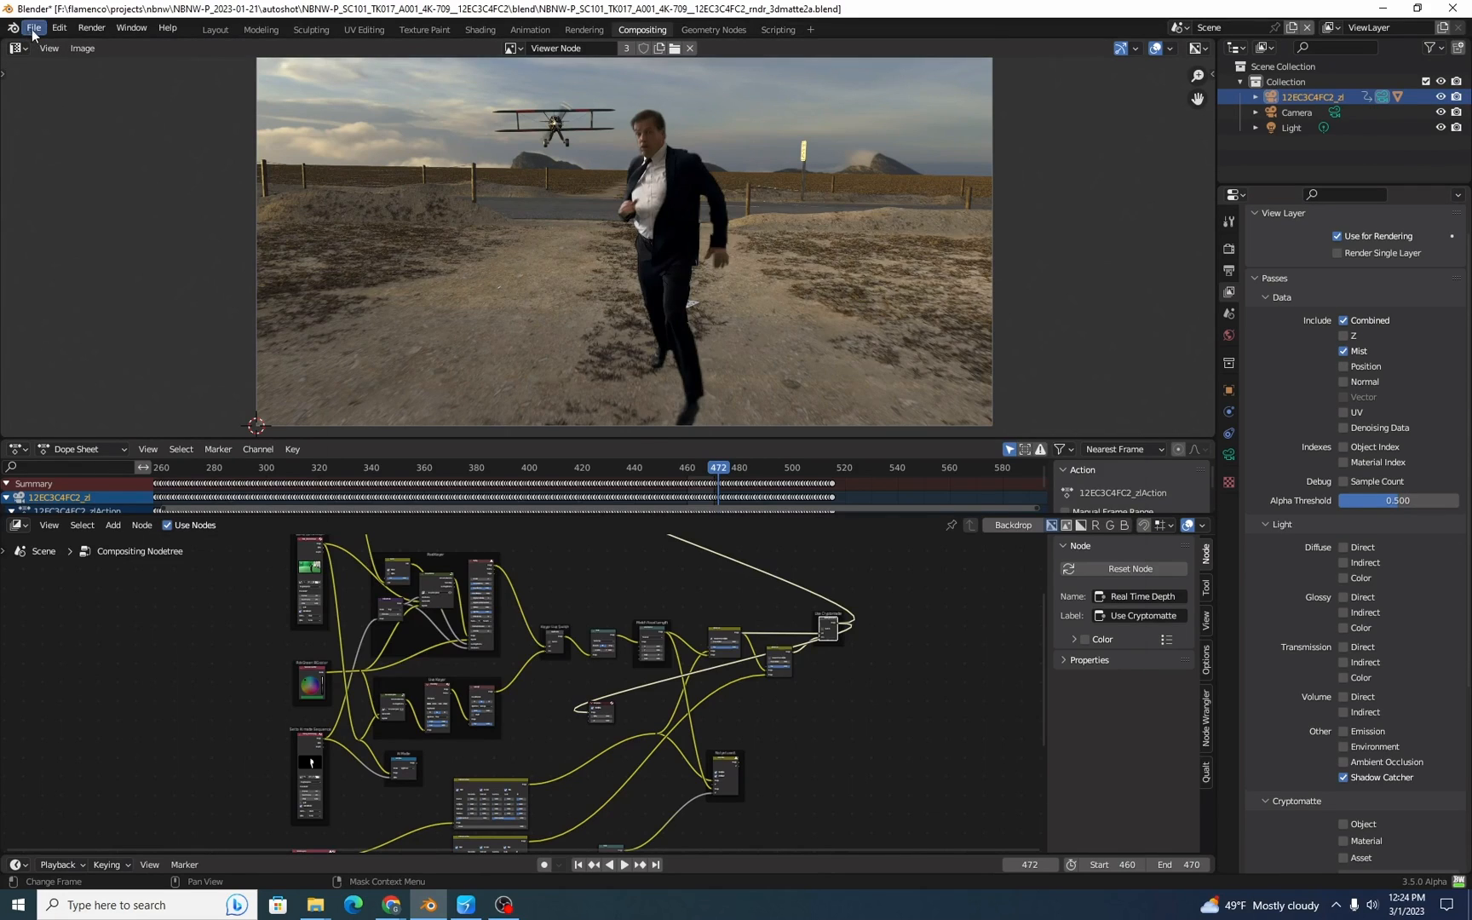
Save the project over the existing file NBNW-P_SC101_TK017_A001_4K-709__12EC3C4FC2_mdr.blend.
key("ctrl+shift+s")
left_click(749, 374)
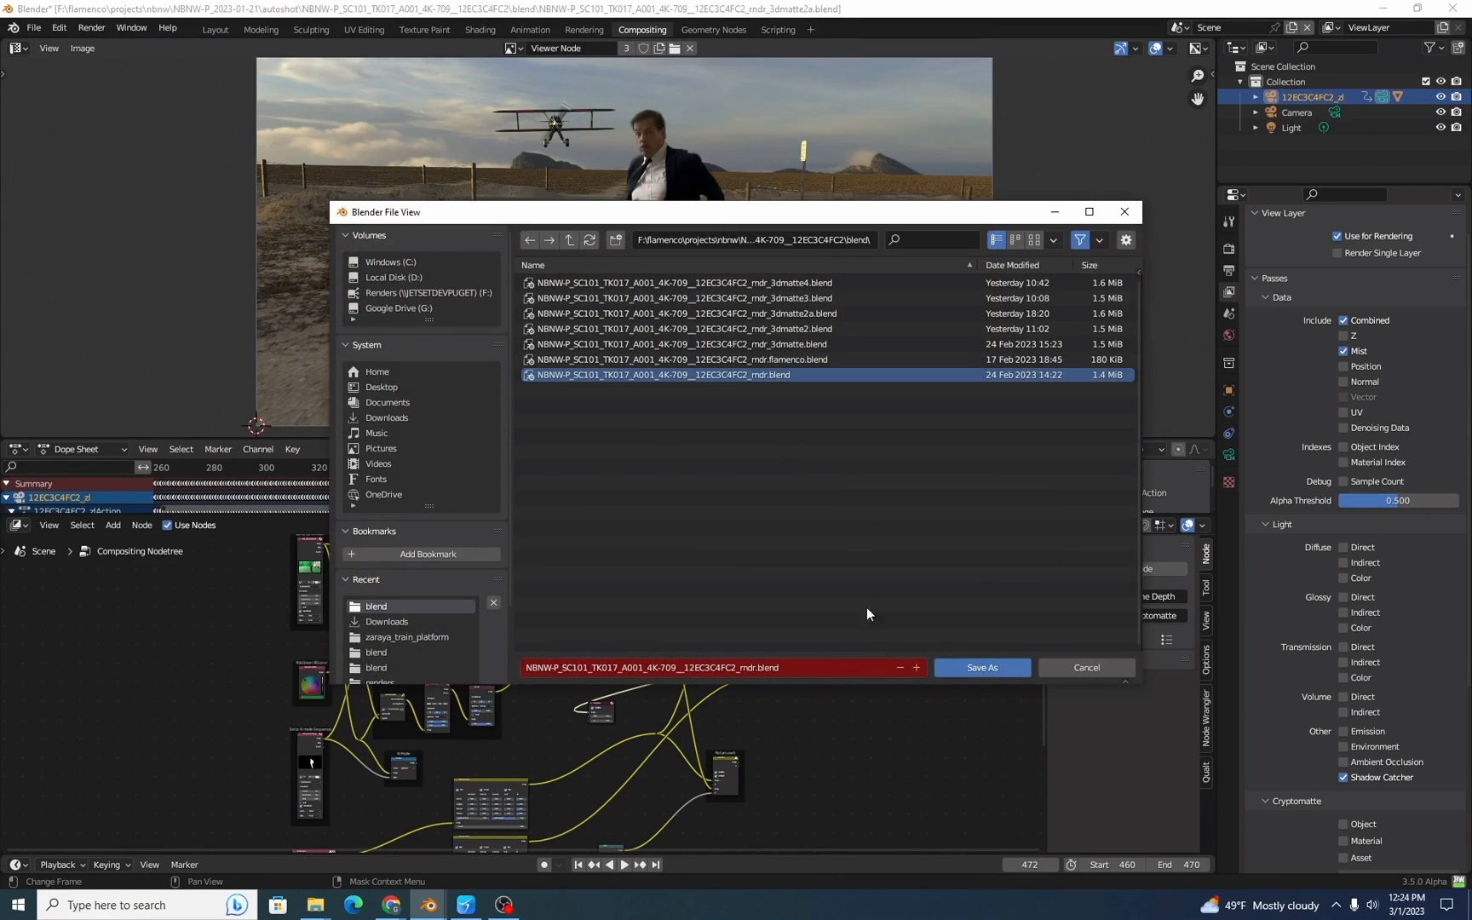
left_click(971, 671)
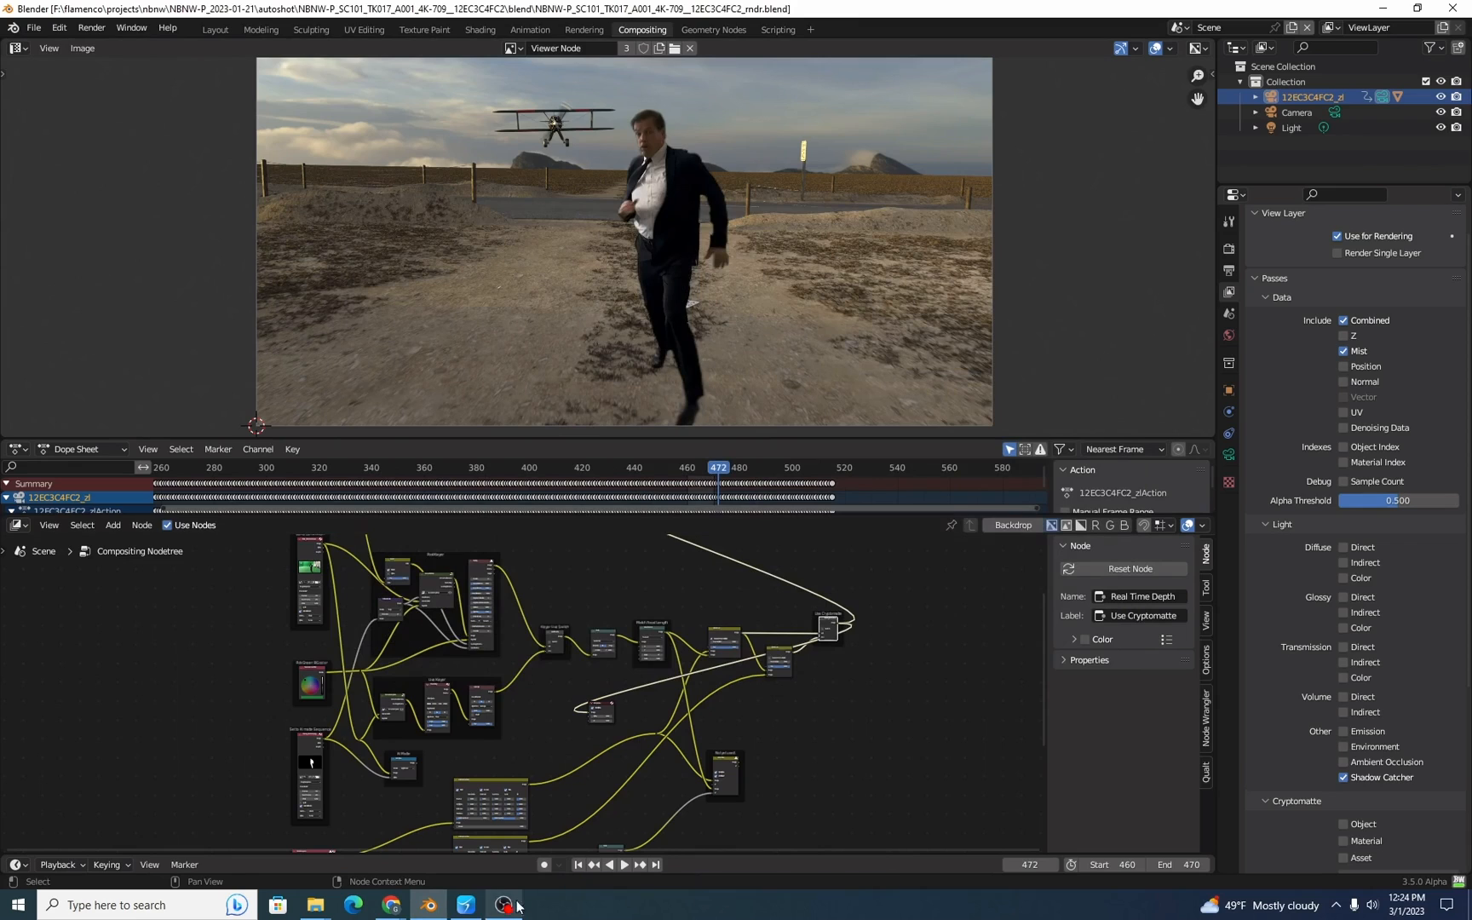
Switch to Autoshot, bring up the D:\tmp\tempfiles folder in File Explorer, and export the take as a render farm ZIP.
left_click(465, 905)
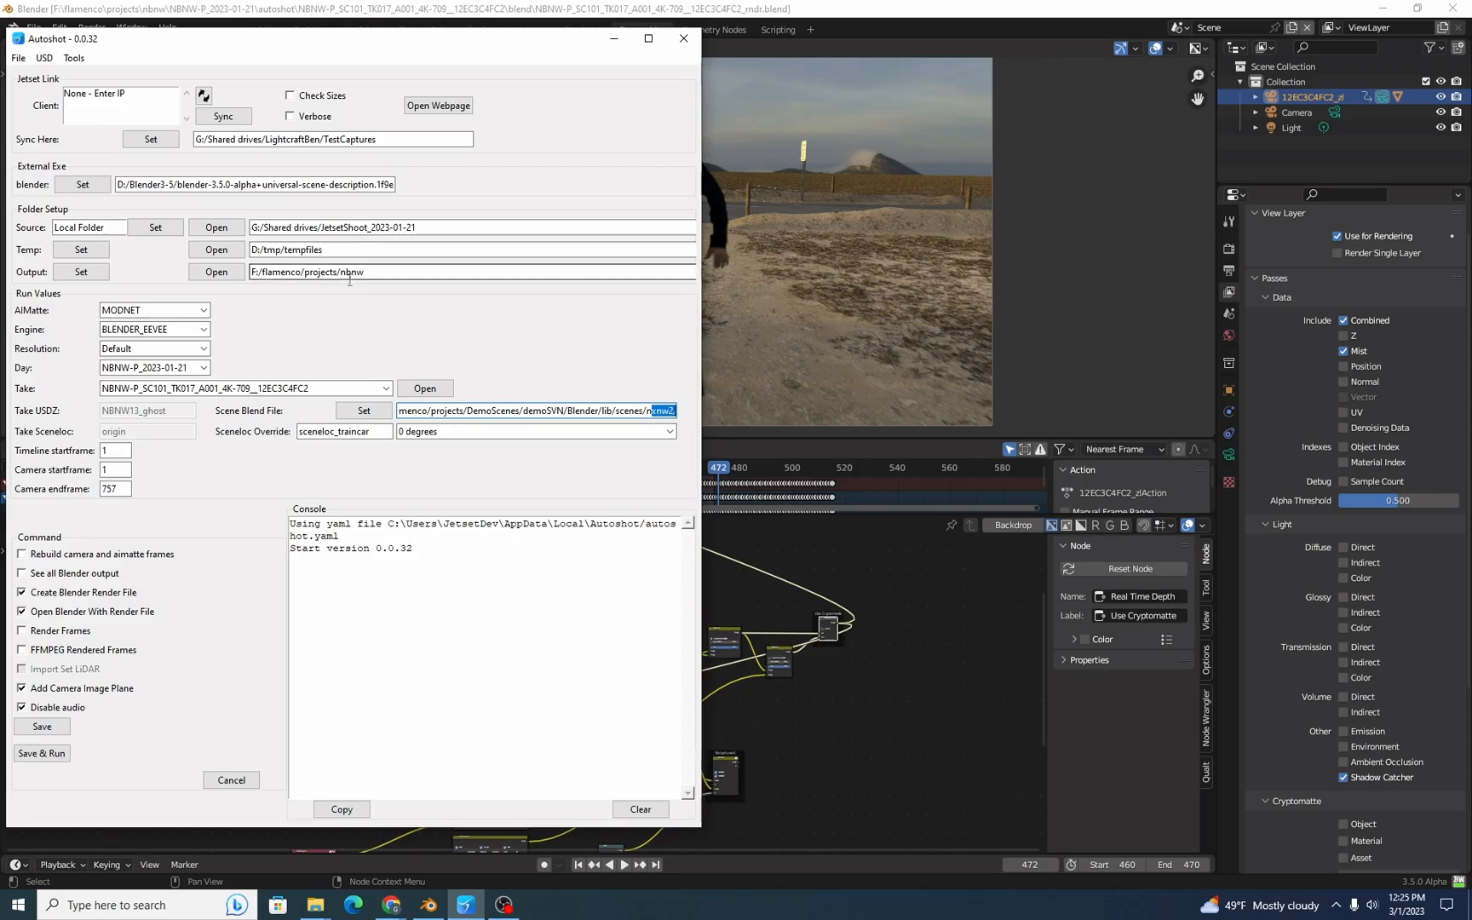
left_click(315, 904)
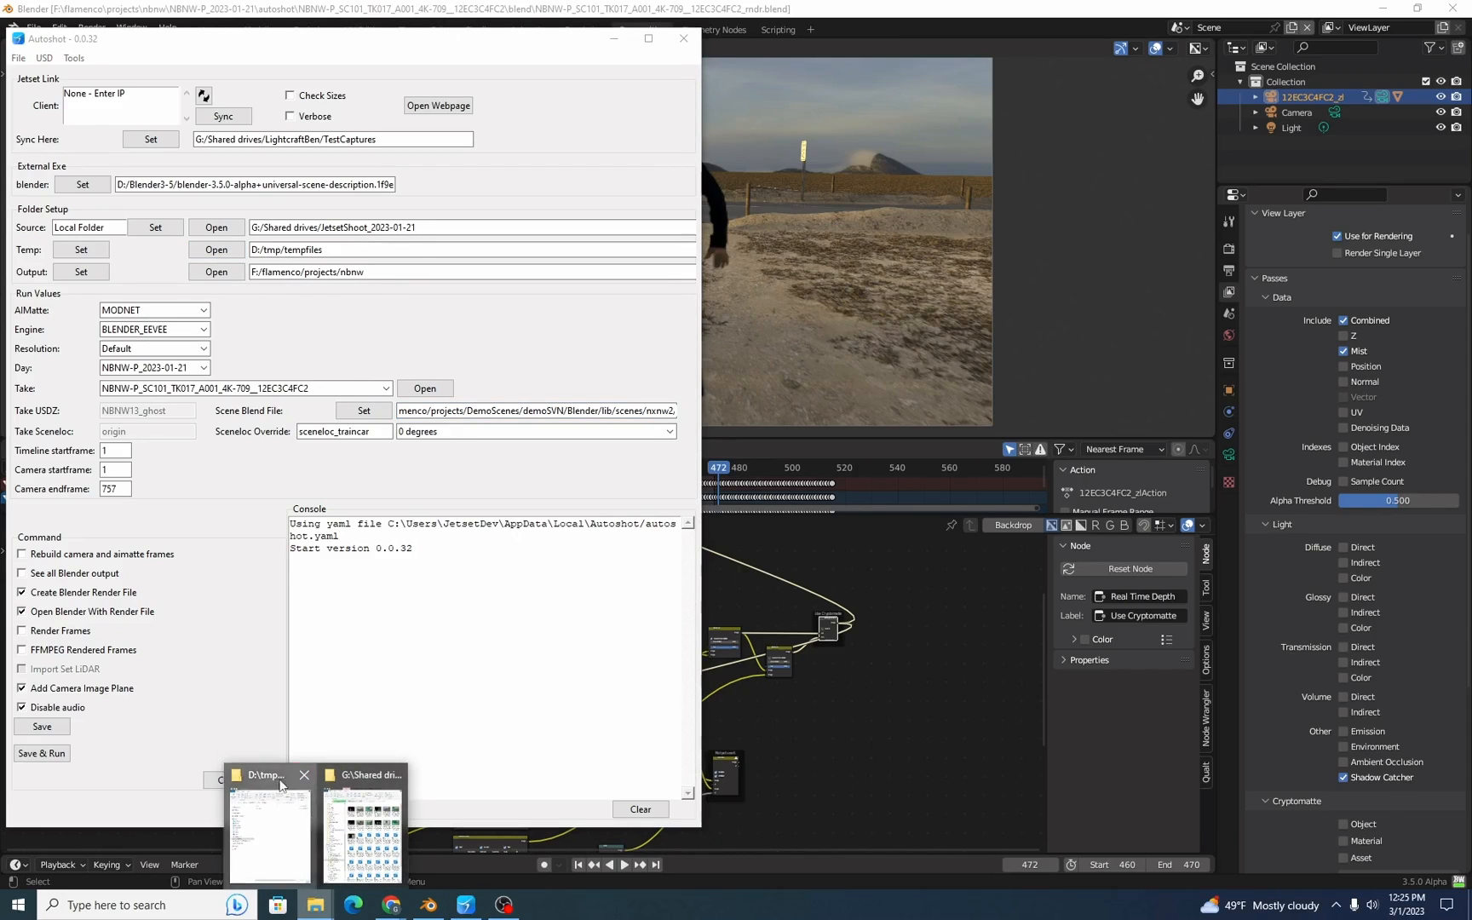
left_click(286, 788)
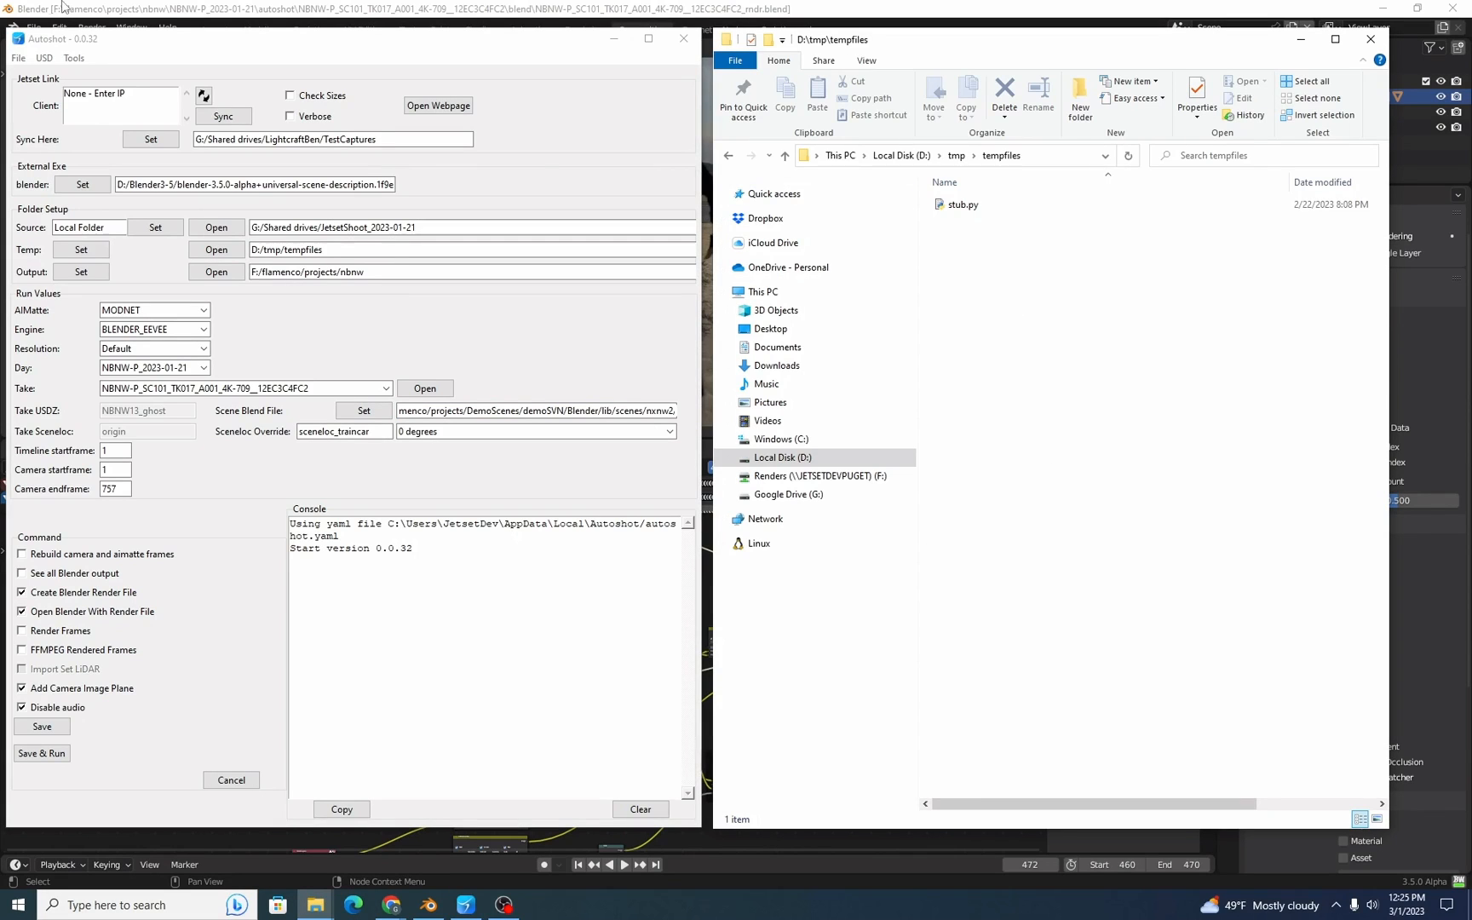
left_click(18, 58)
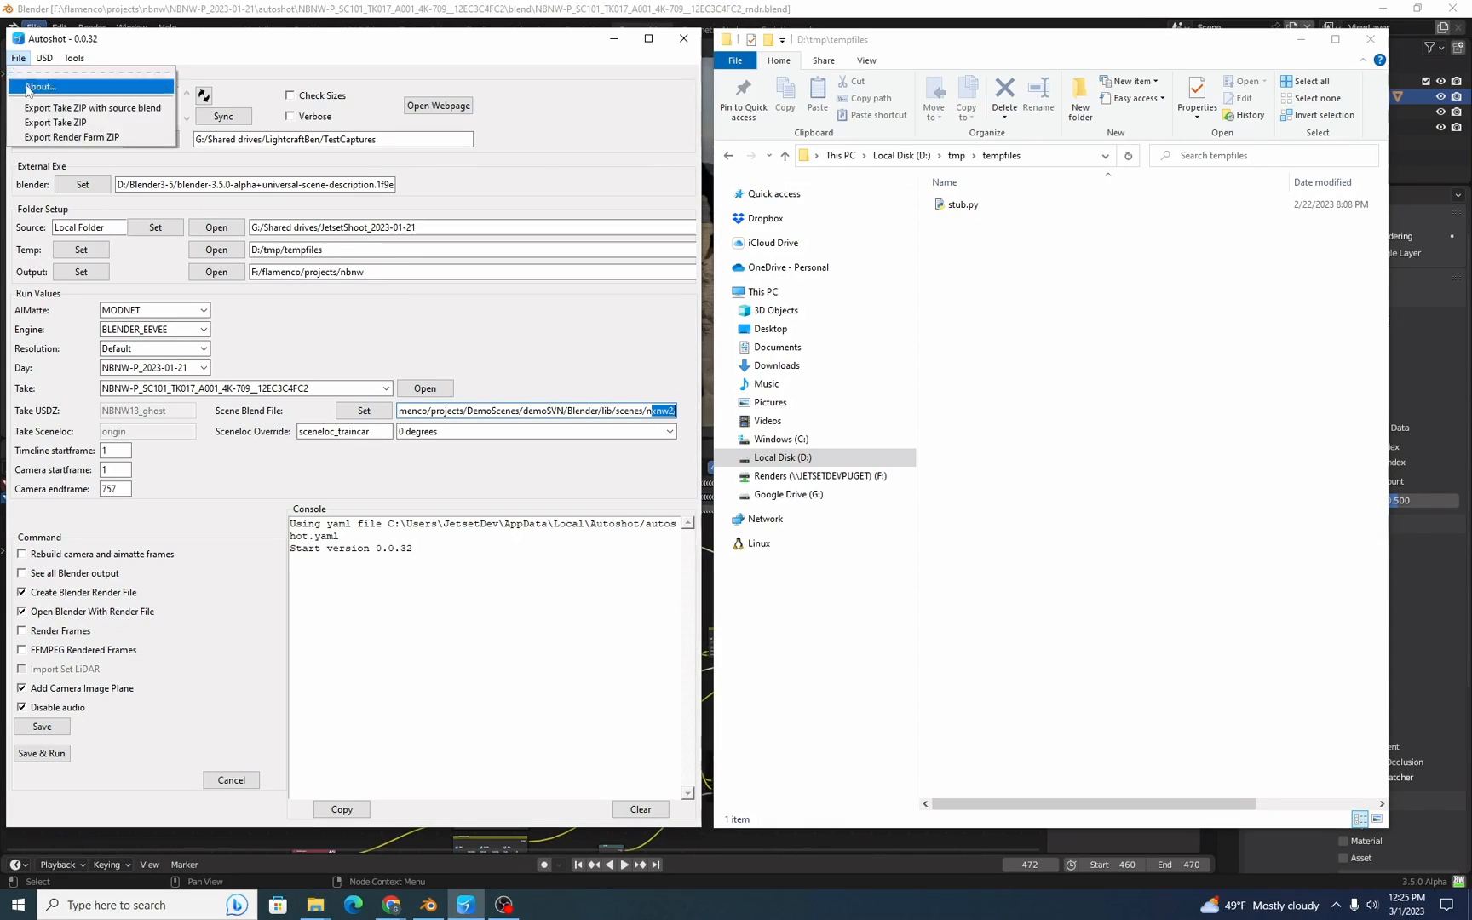
left_click(68, 137)
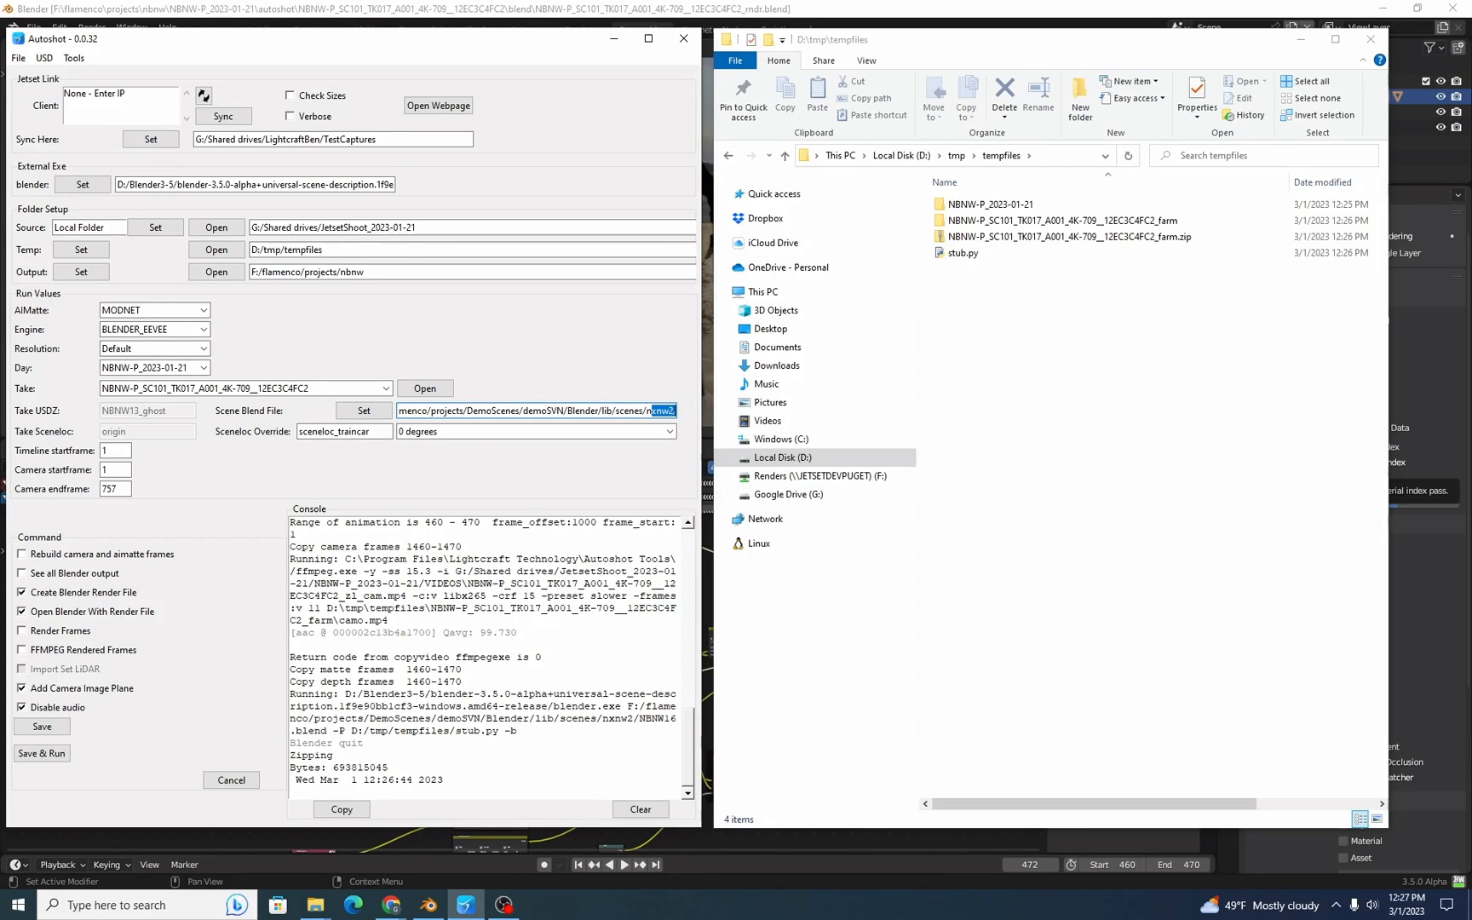
Examine the contents of the exported NBNW-P_SC101_TK017_A001_4K-709__12EC3C4FC2_farm folder, including its aimattes and depth subfolders.
key("alt+Tab")
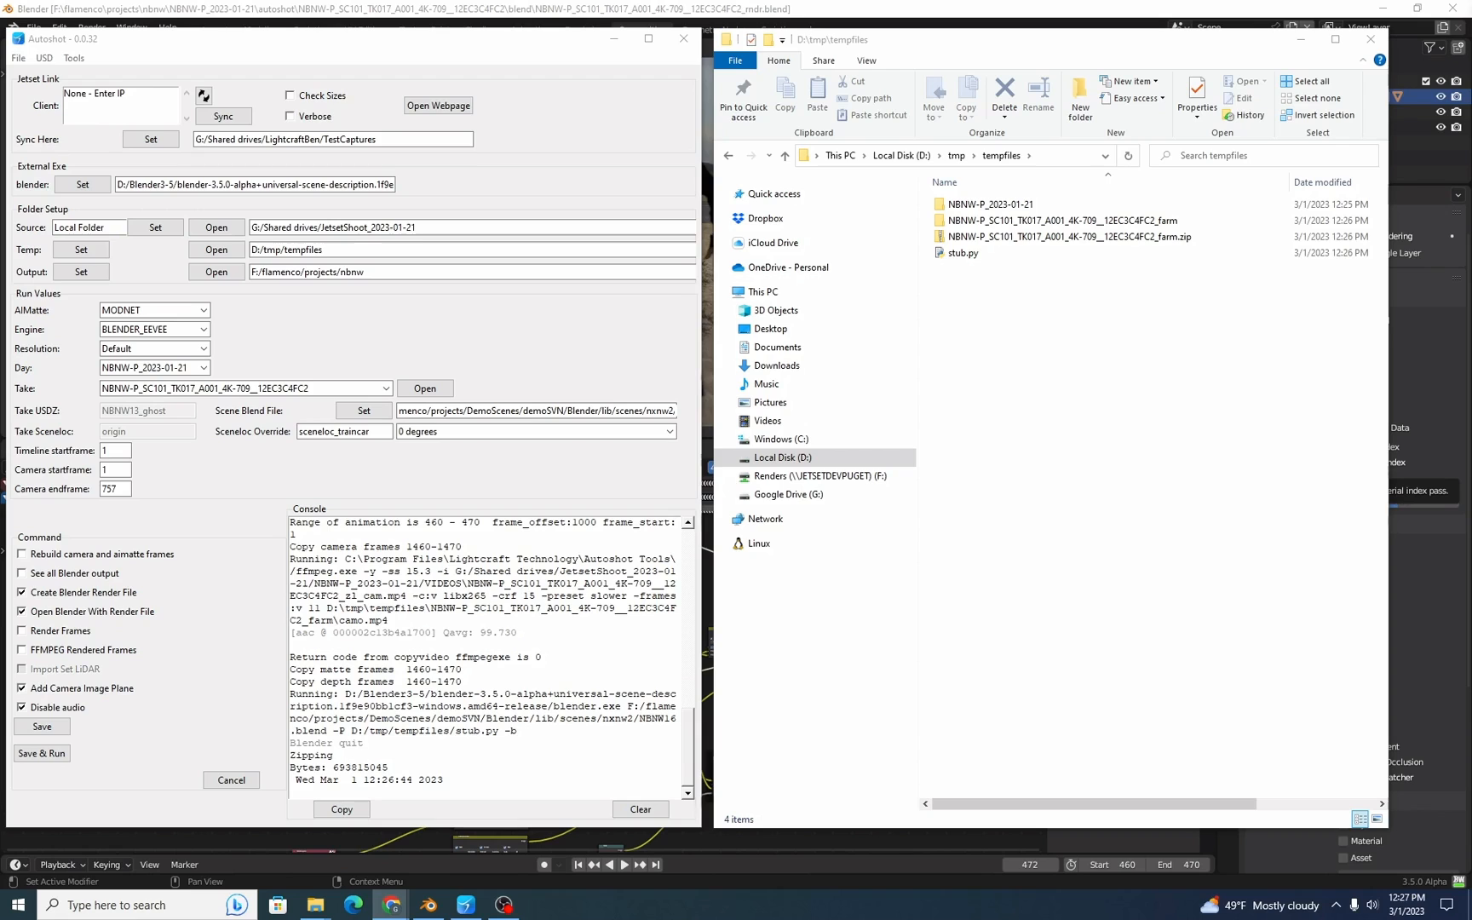
left_click(1006, 220)
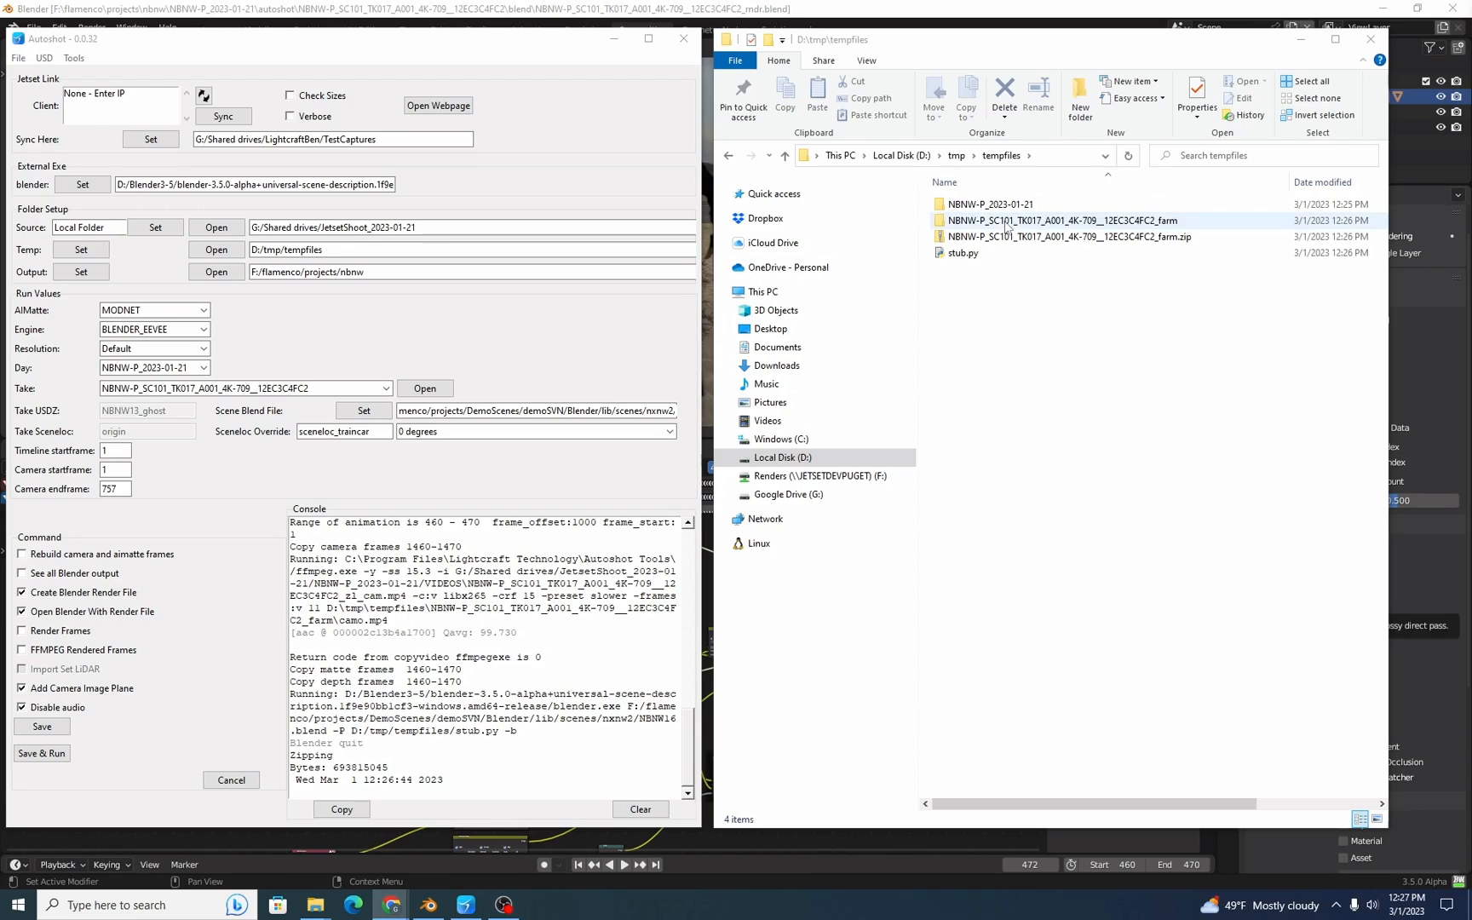
double_click(1010, 221)
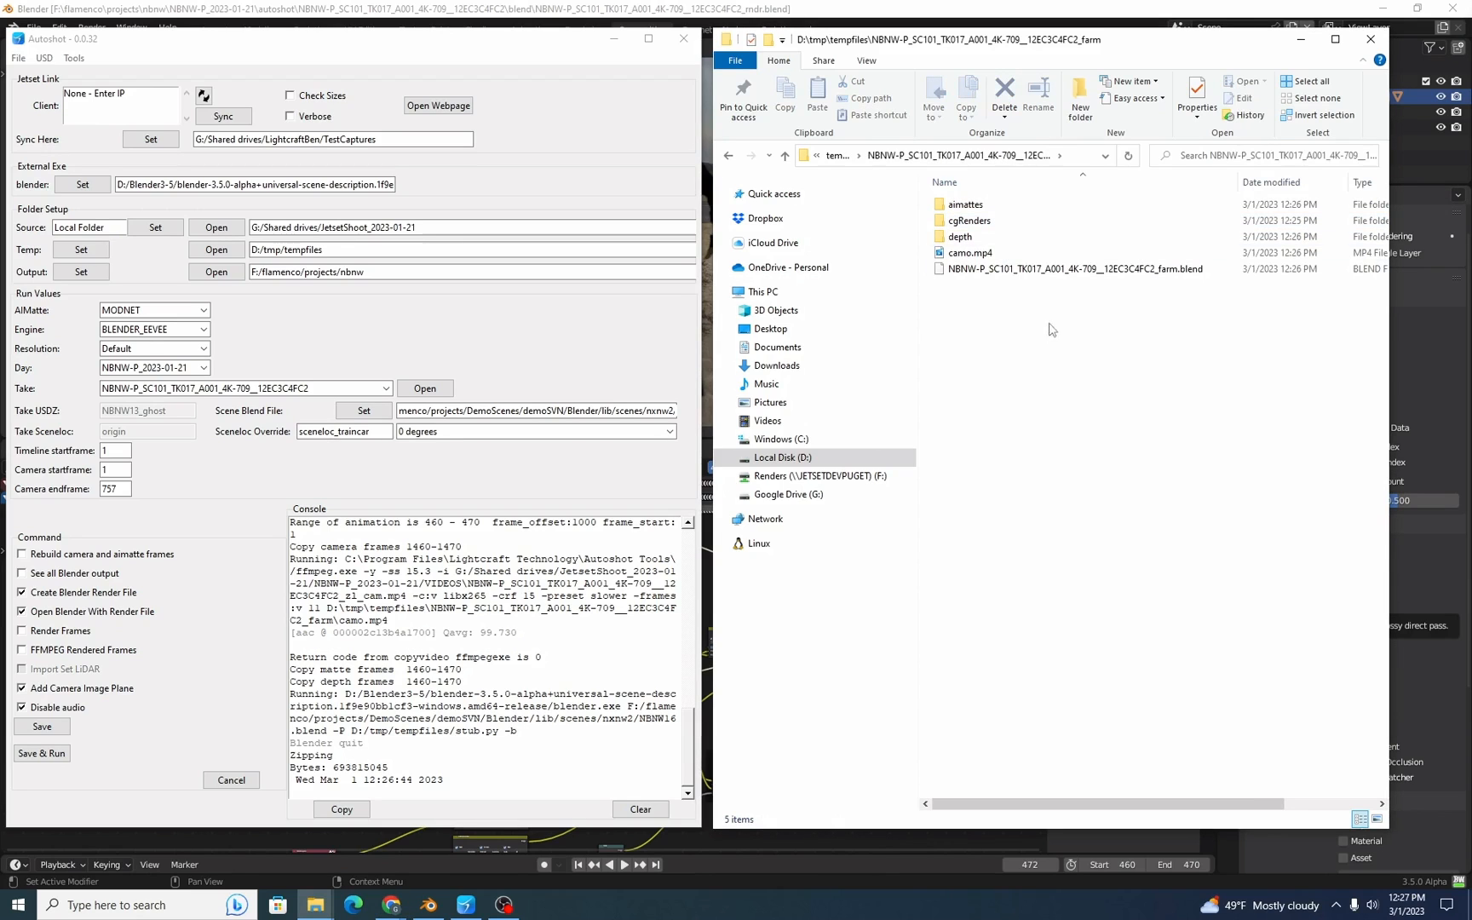
double_click(969, 207)
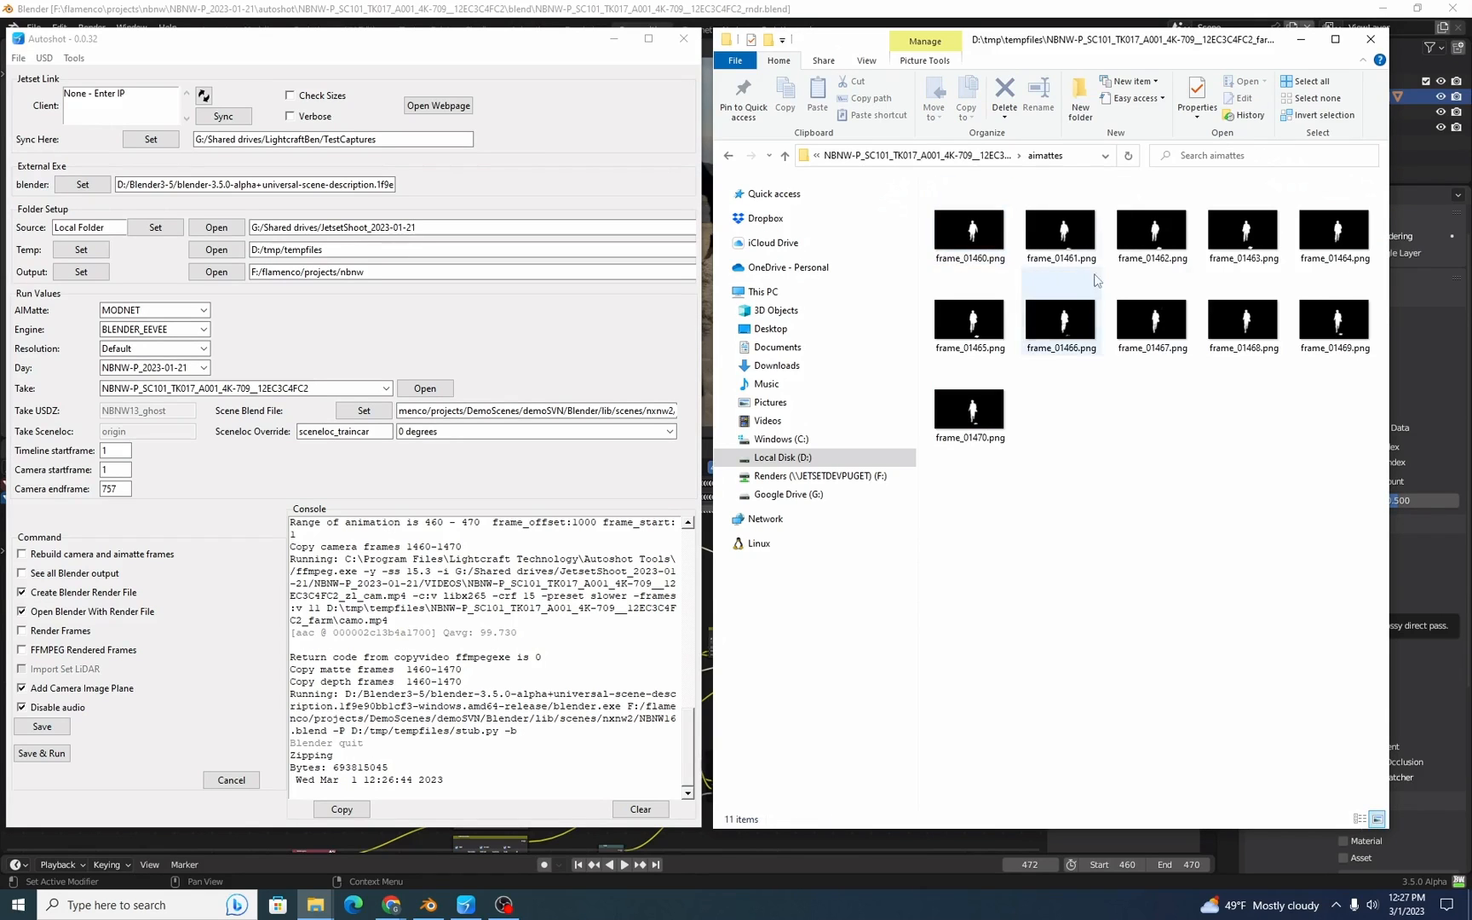
key("alt+Left")
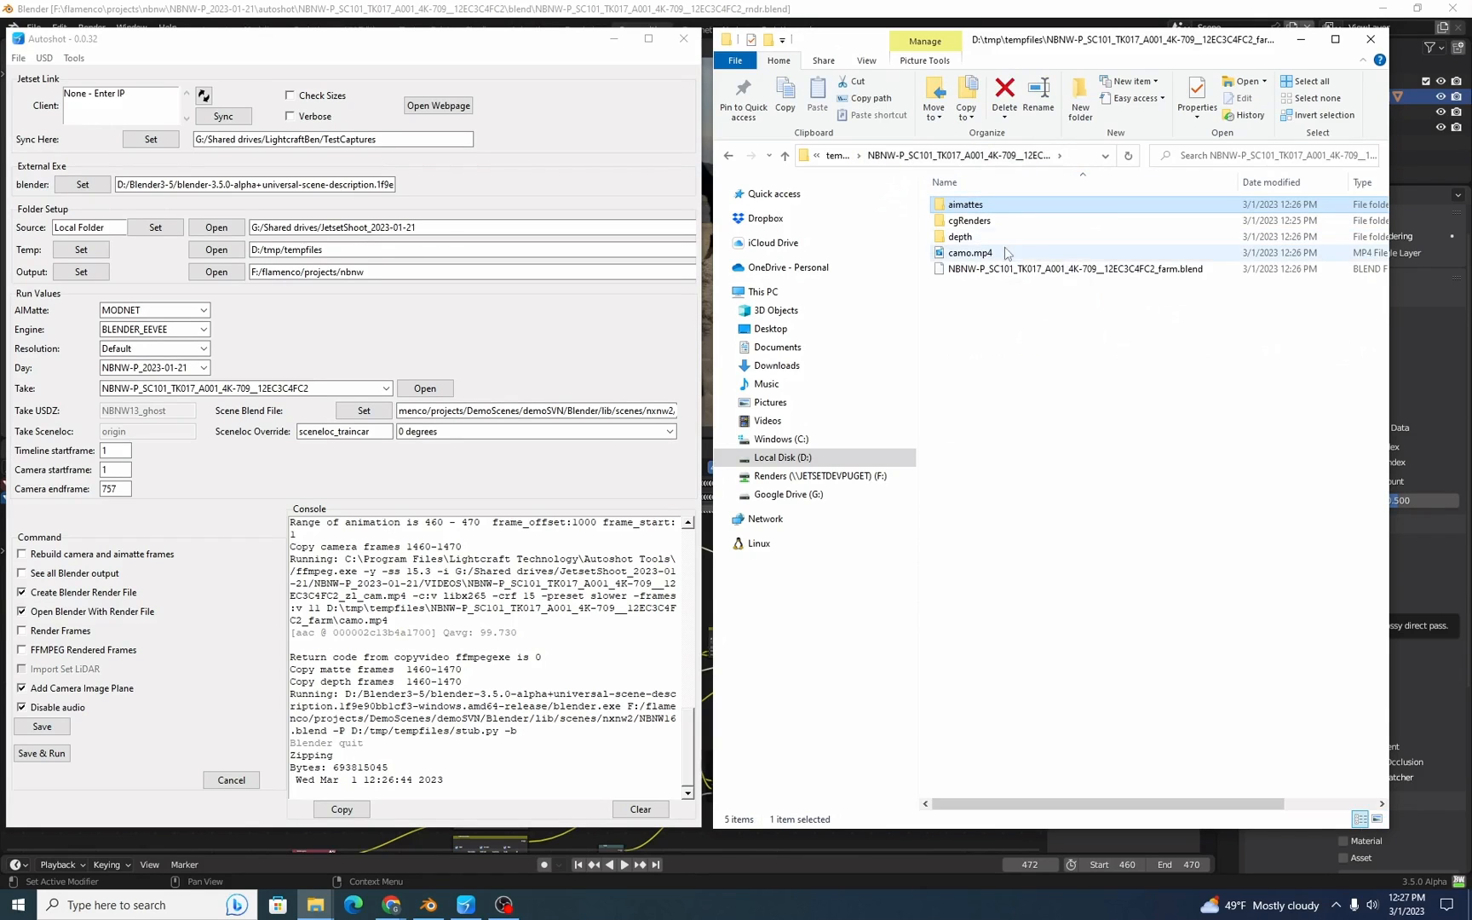
double_click(960, 238)
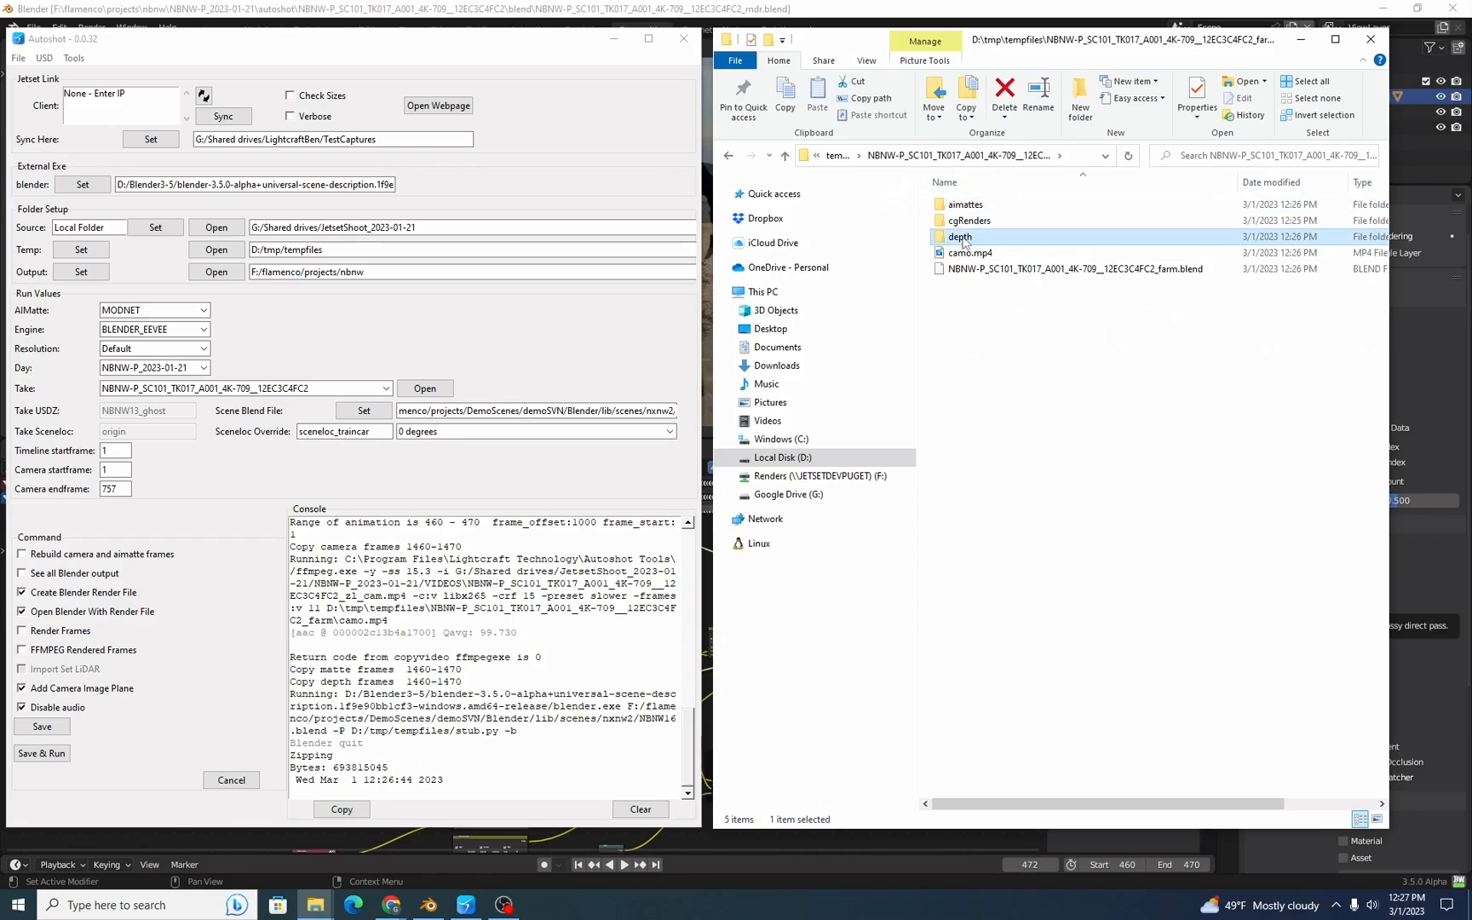
left_click(975, 155)
left_click_drag(1238, 184, 1107, 237)
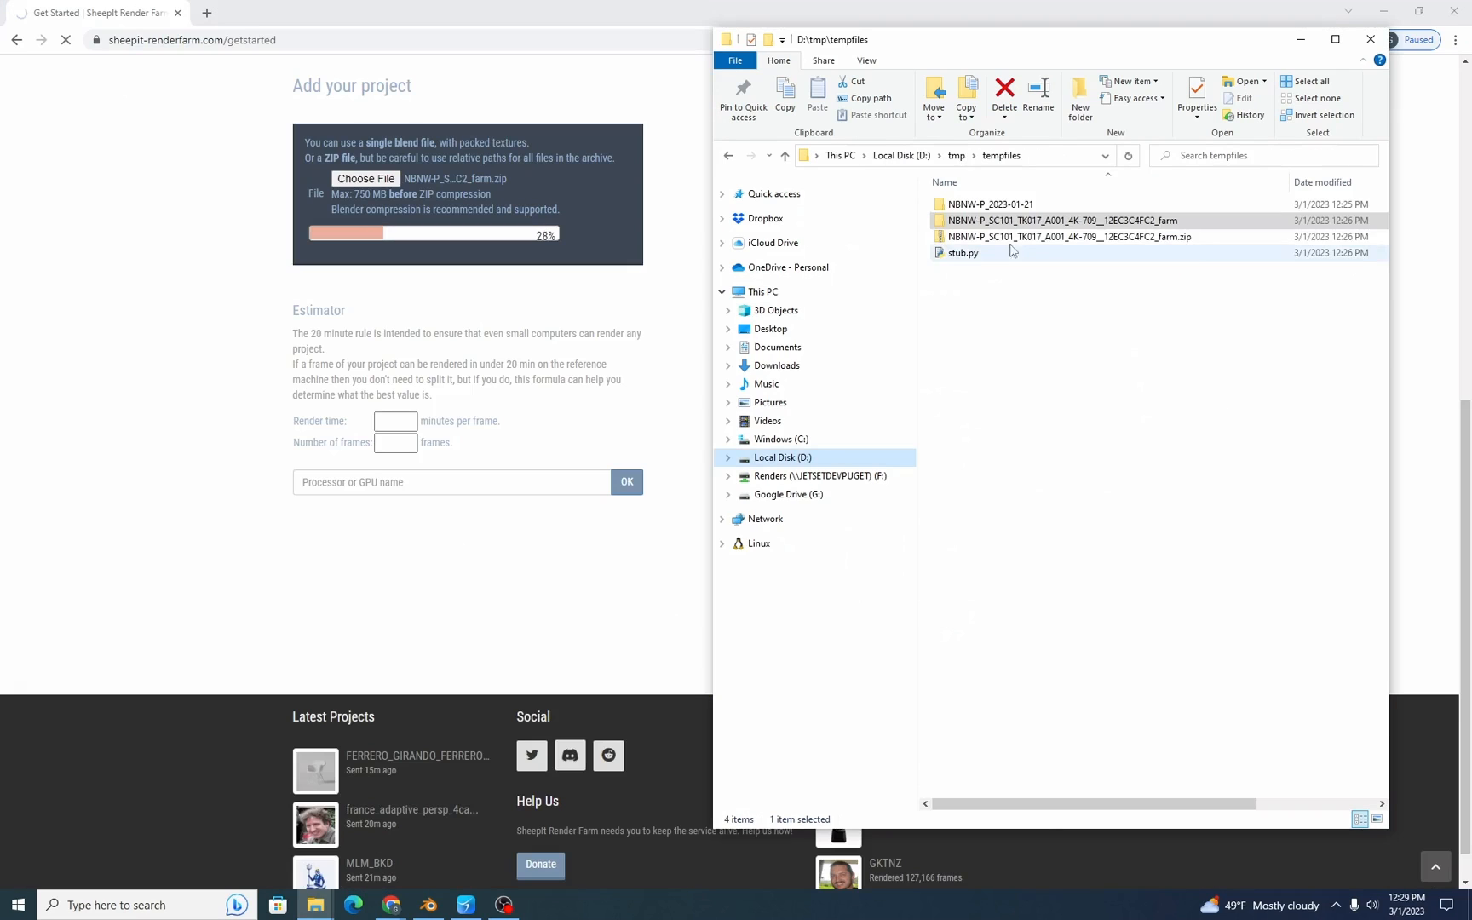
Check the size of the exported farm folder in its properties, and close them.
right_click(1005, 224)
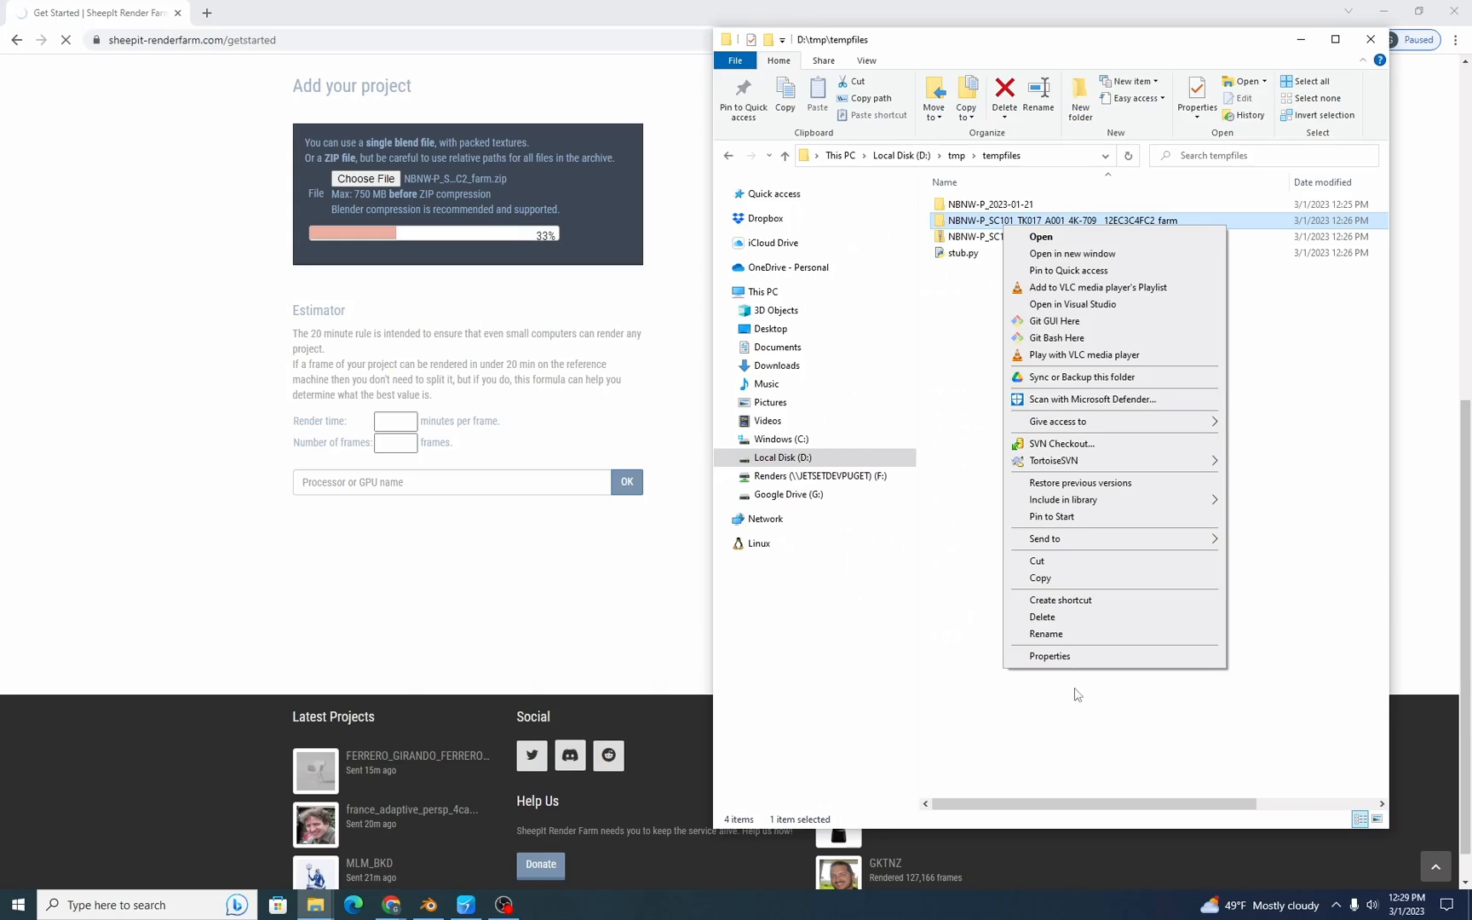
left_click(1075, 658)
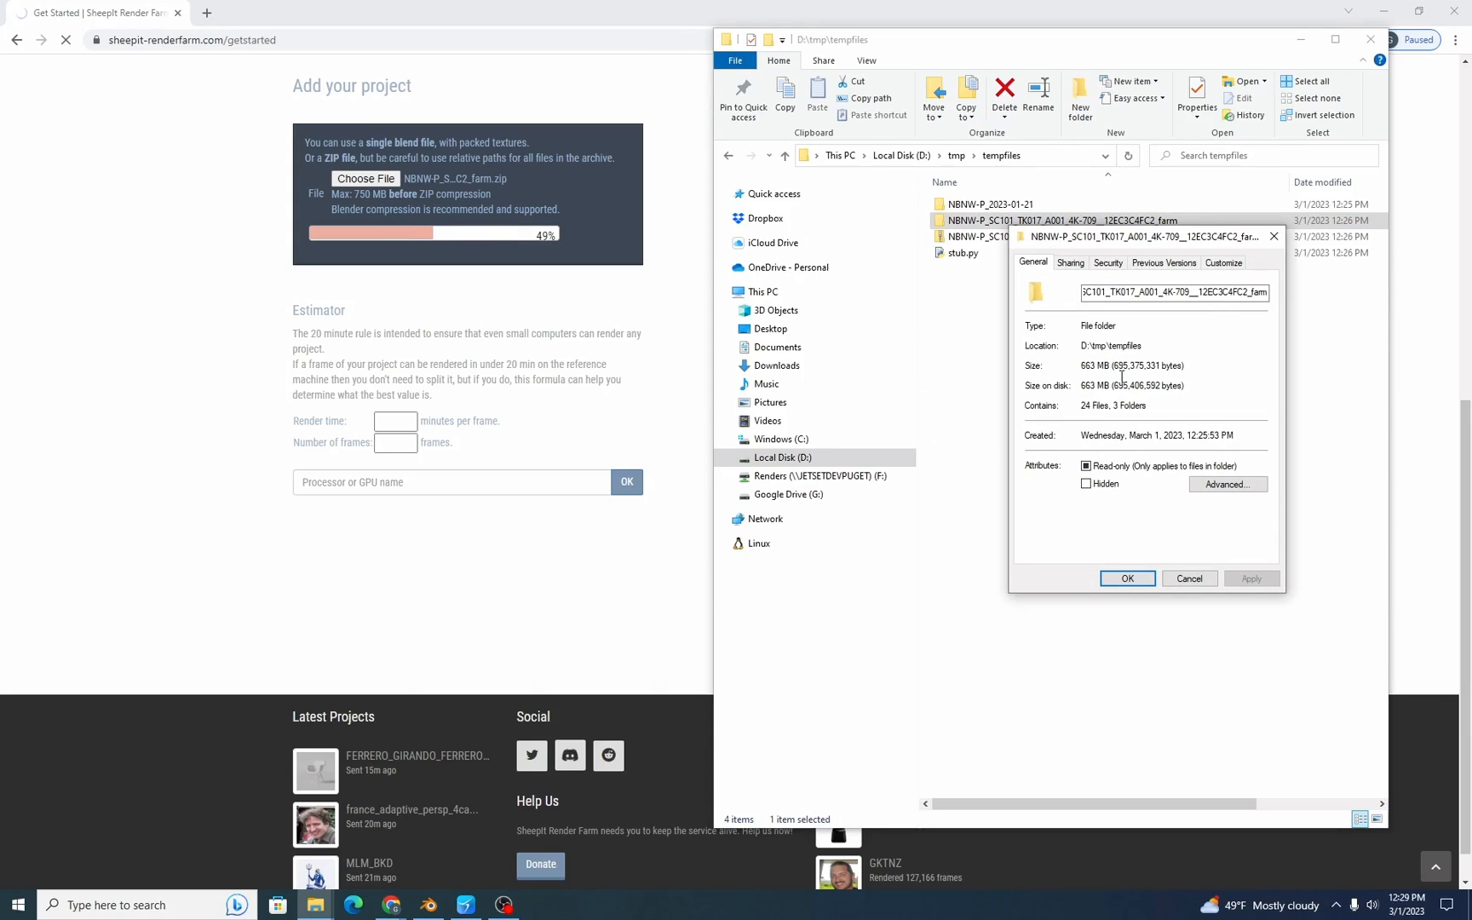
left_click(1270, 239)
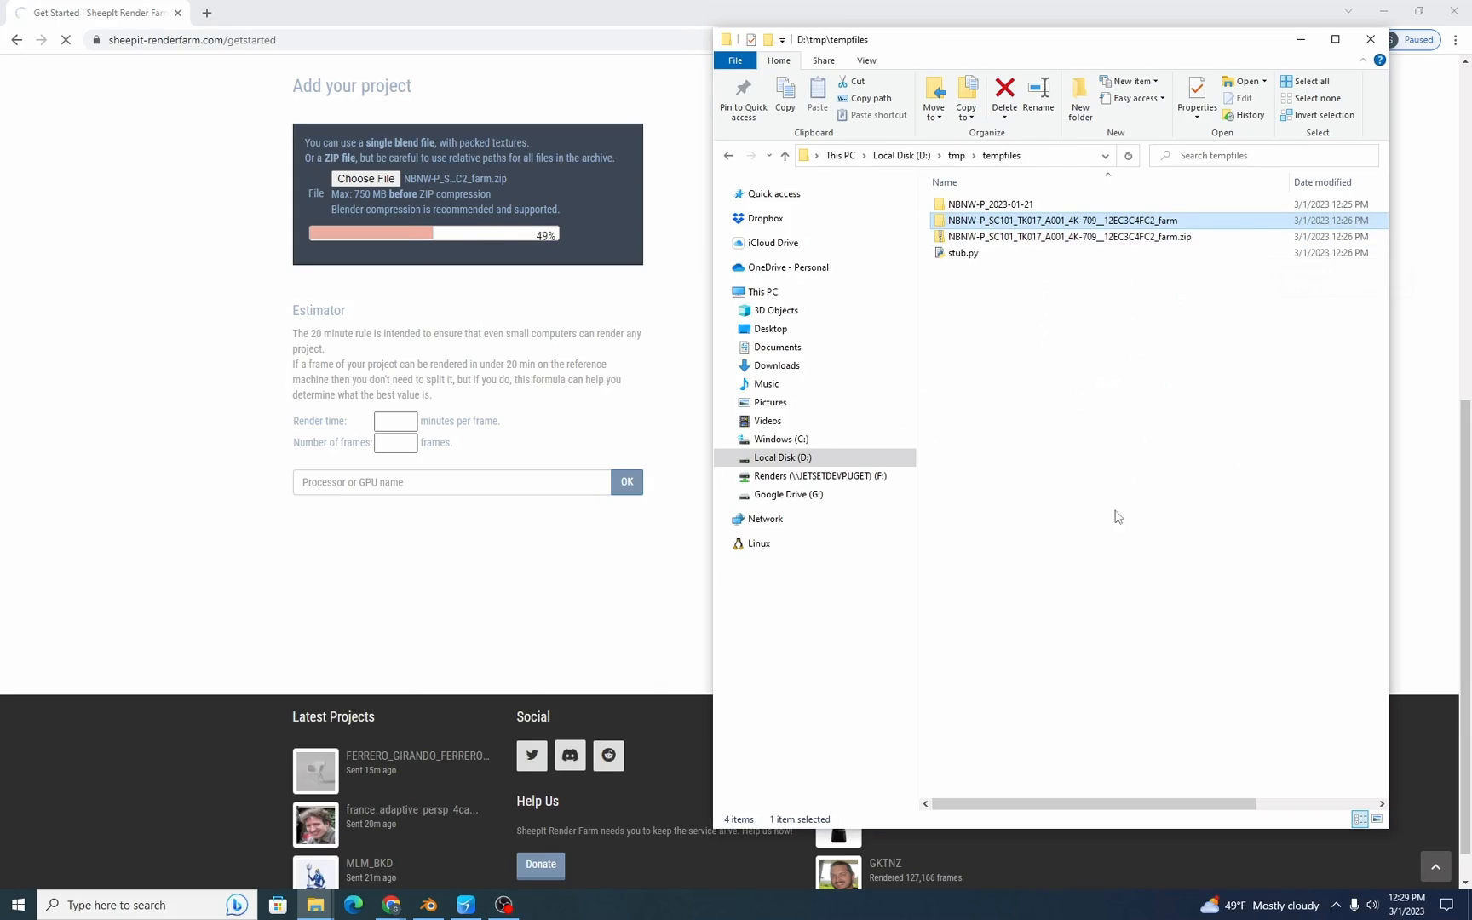
Return to the tempfiles folder and switch to Chrome, opening SheepIt's Get started page at the Add your project section.
left_click(681, 87)
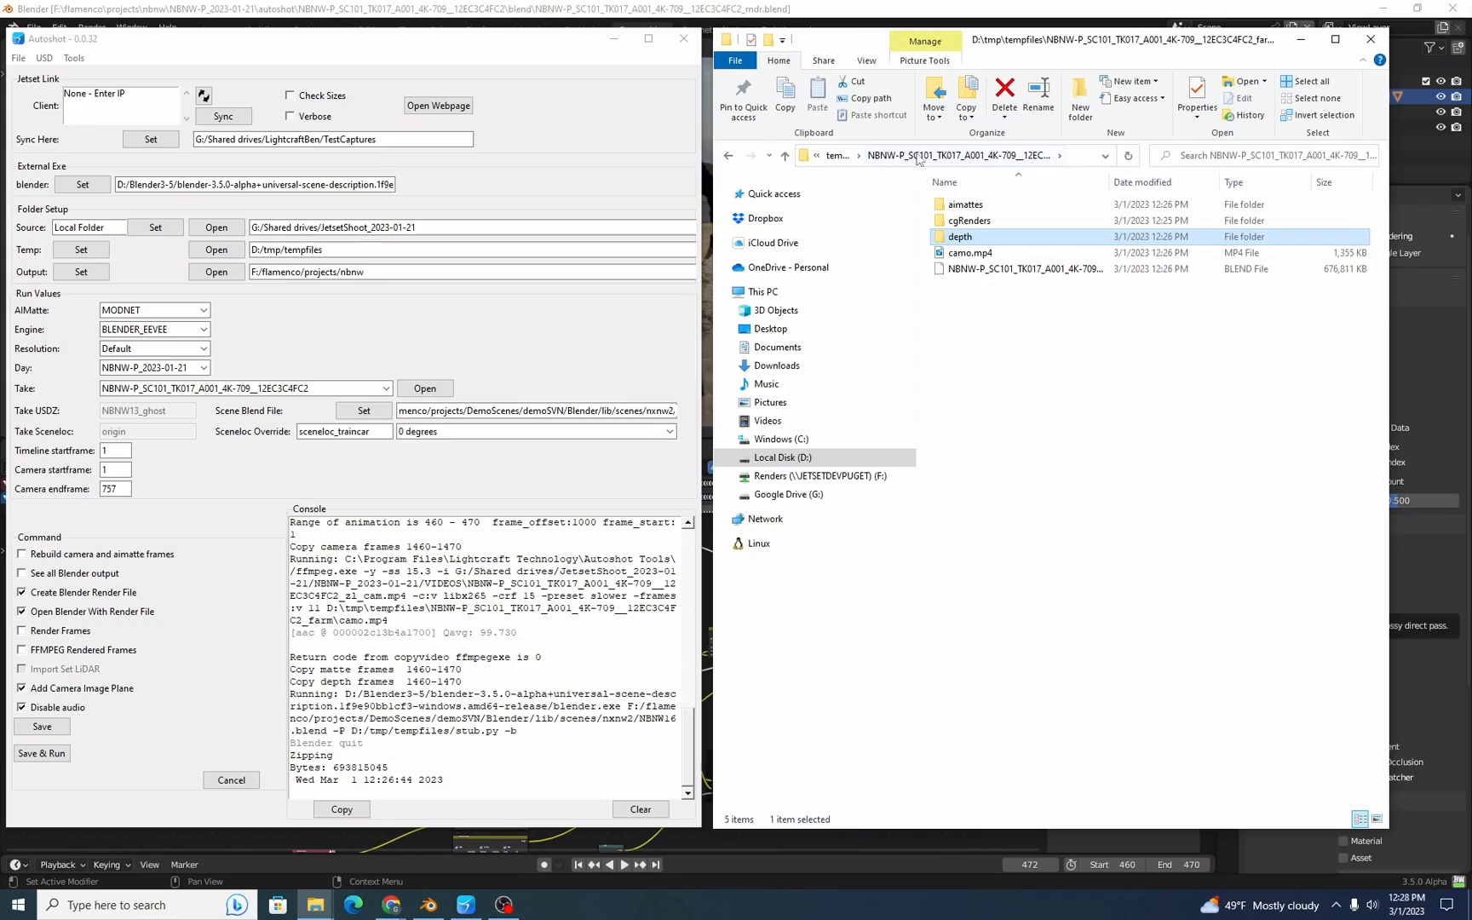
left_click(1001, 155)
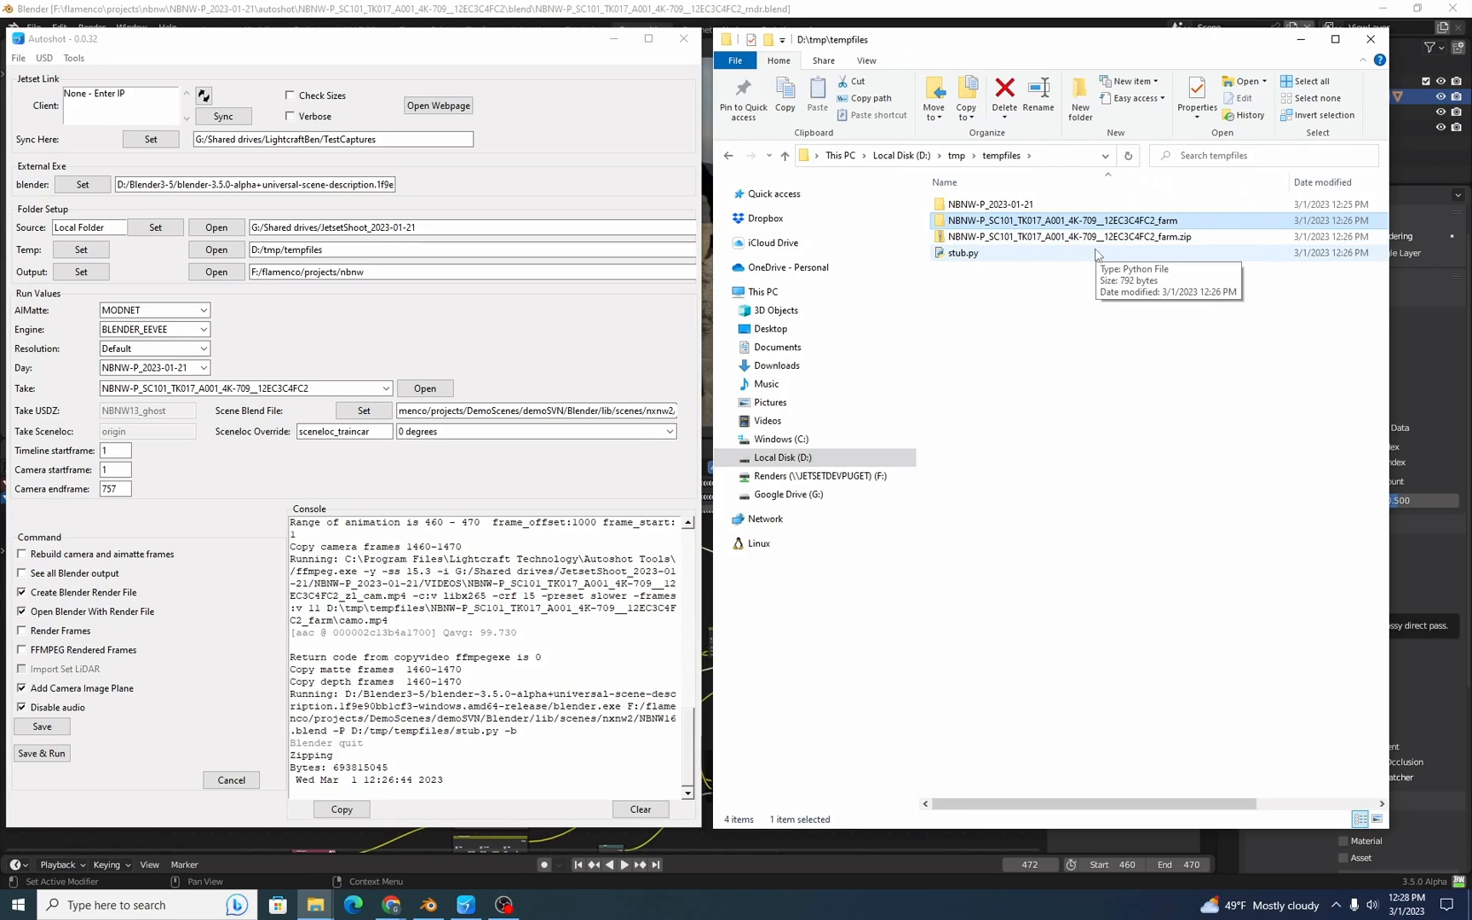
left_click(391, 904)
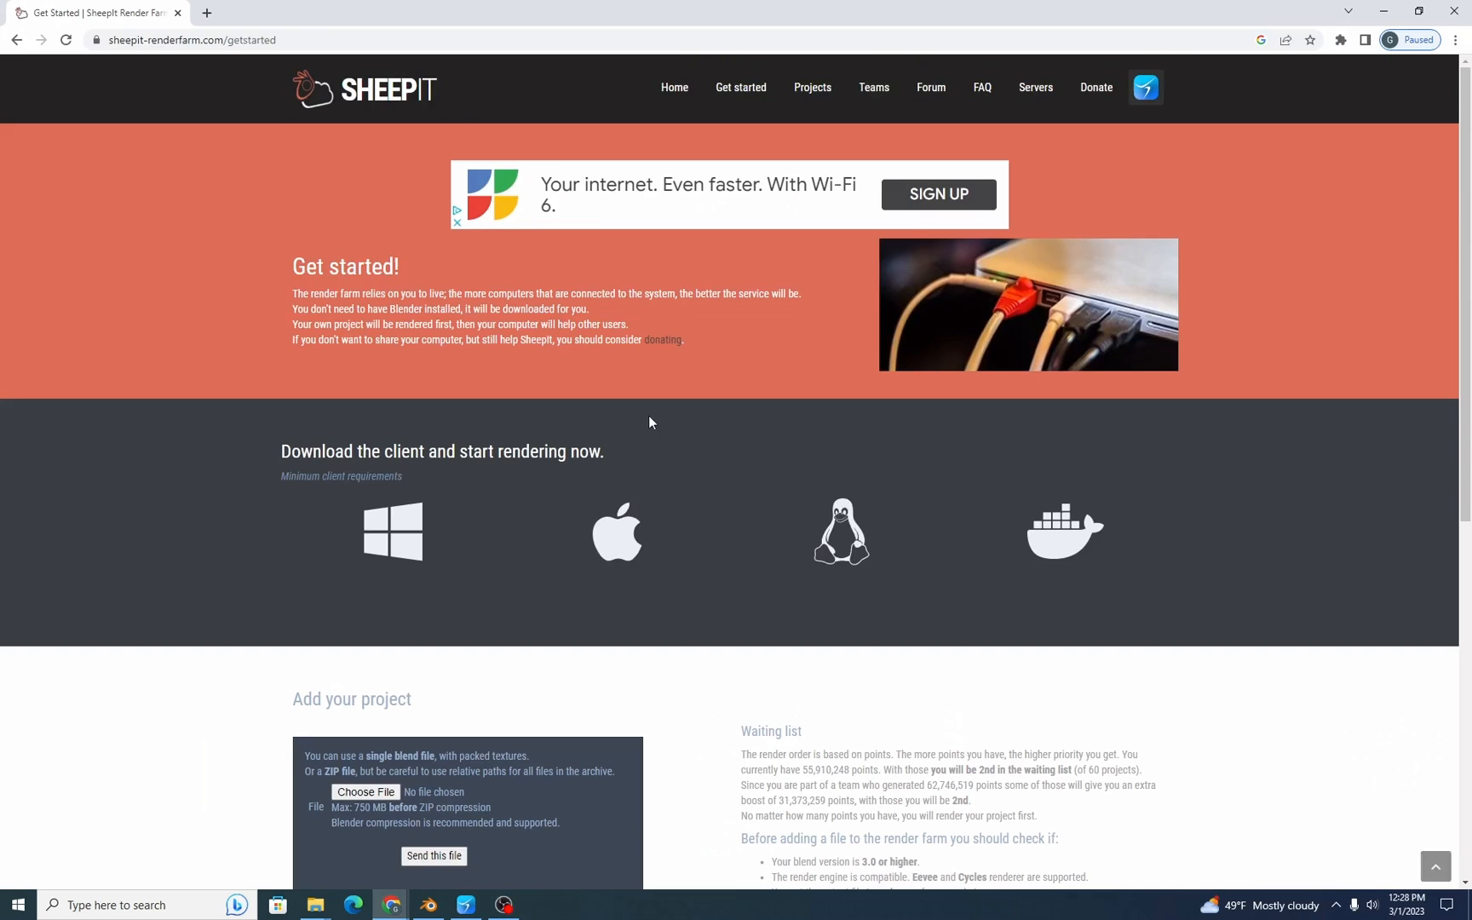
left_click(741, 87)
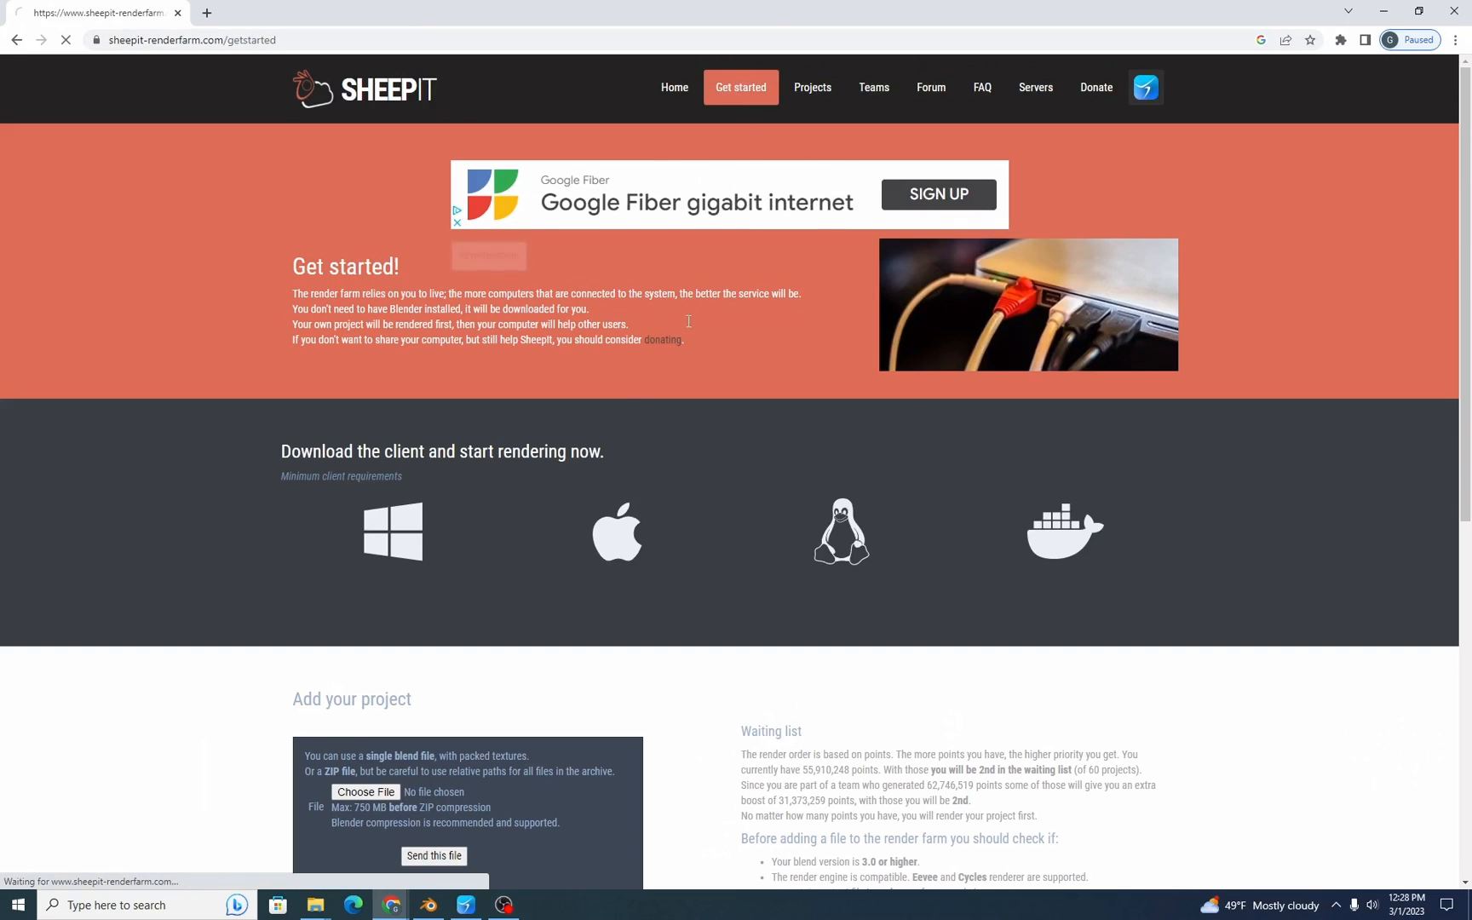
scroll(673, 456, "down", 7)
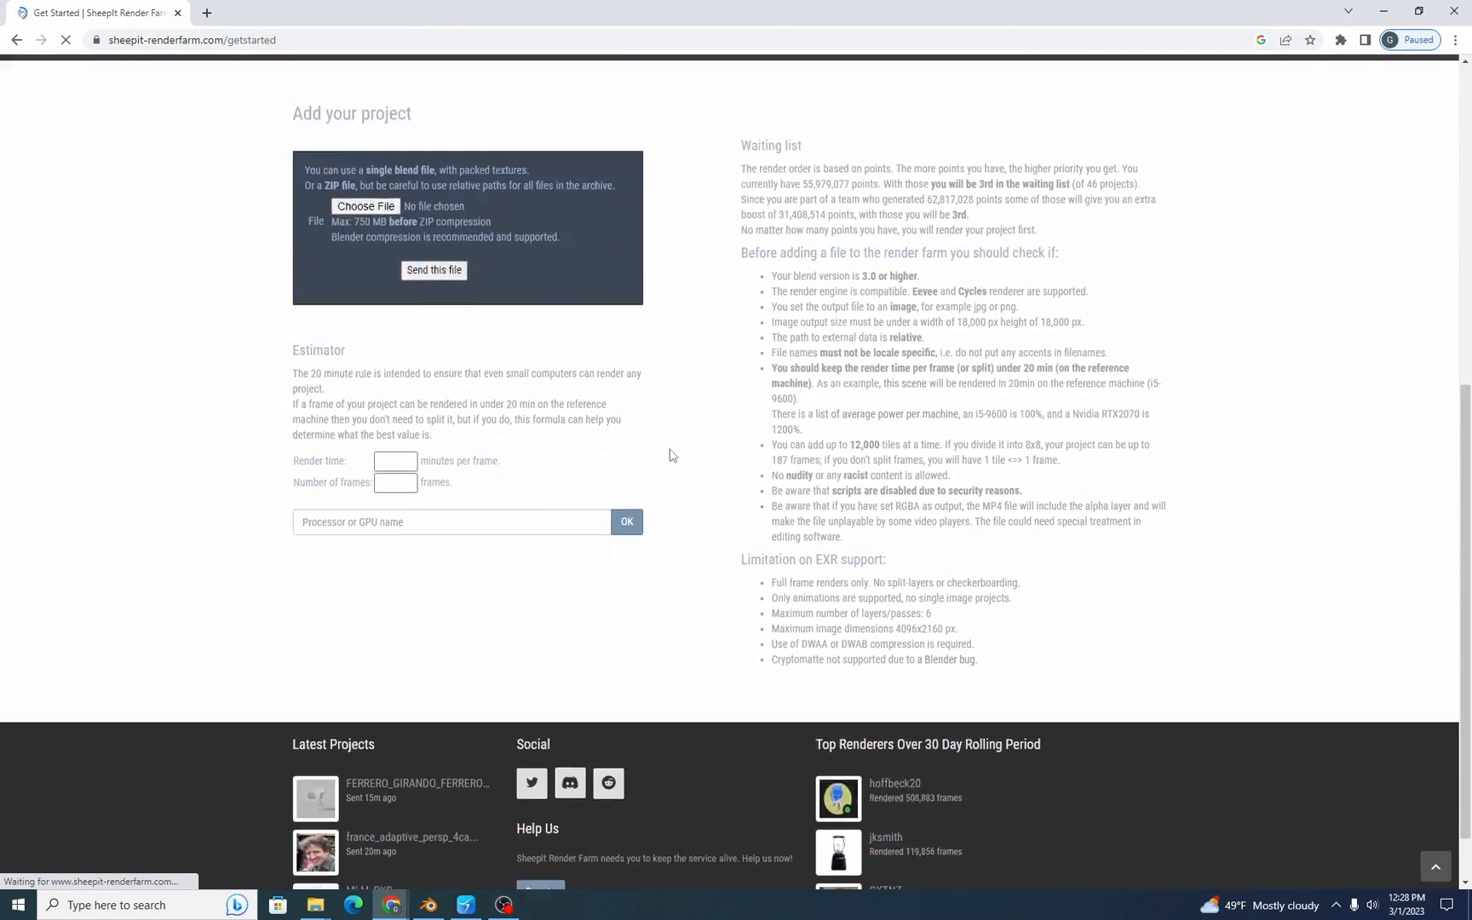
scroll(666, 453, "down", 7)
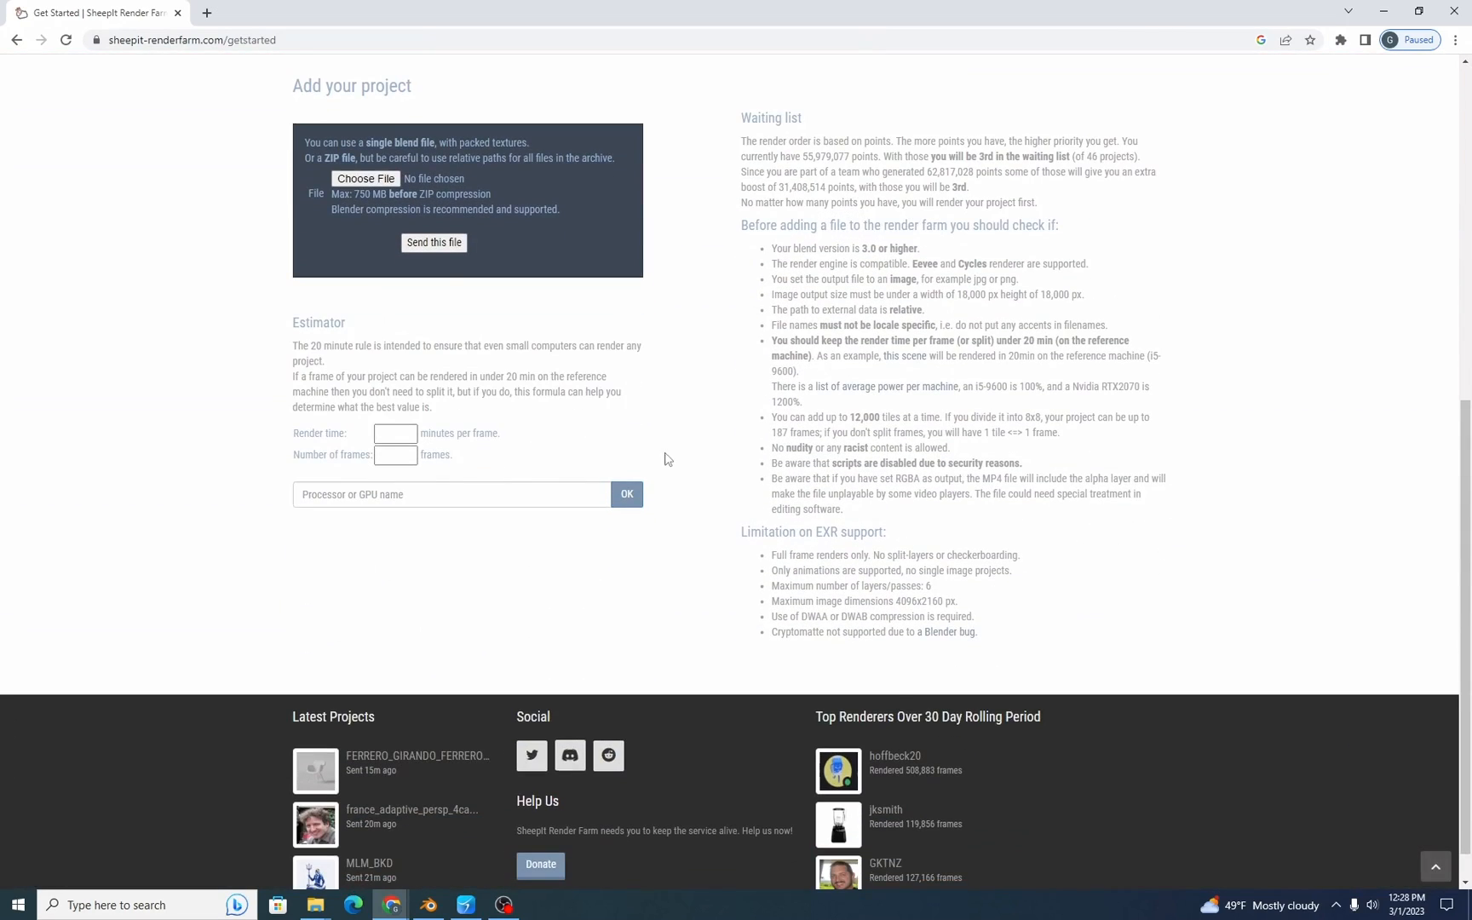
Choose NBNW-P_SC101_TK017_A001_4K-709__12EC3C4FC2_farm.zip from D:\tmp\tempfiles as the project file and send it to SheepIt.
left_click(367, 181)
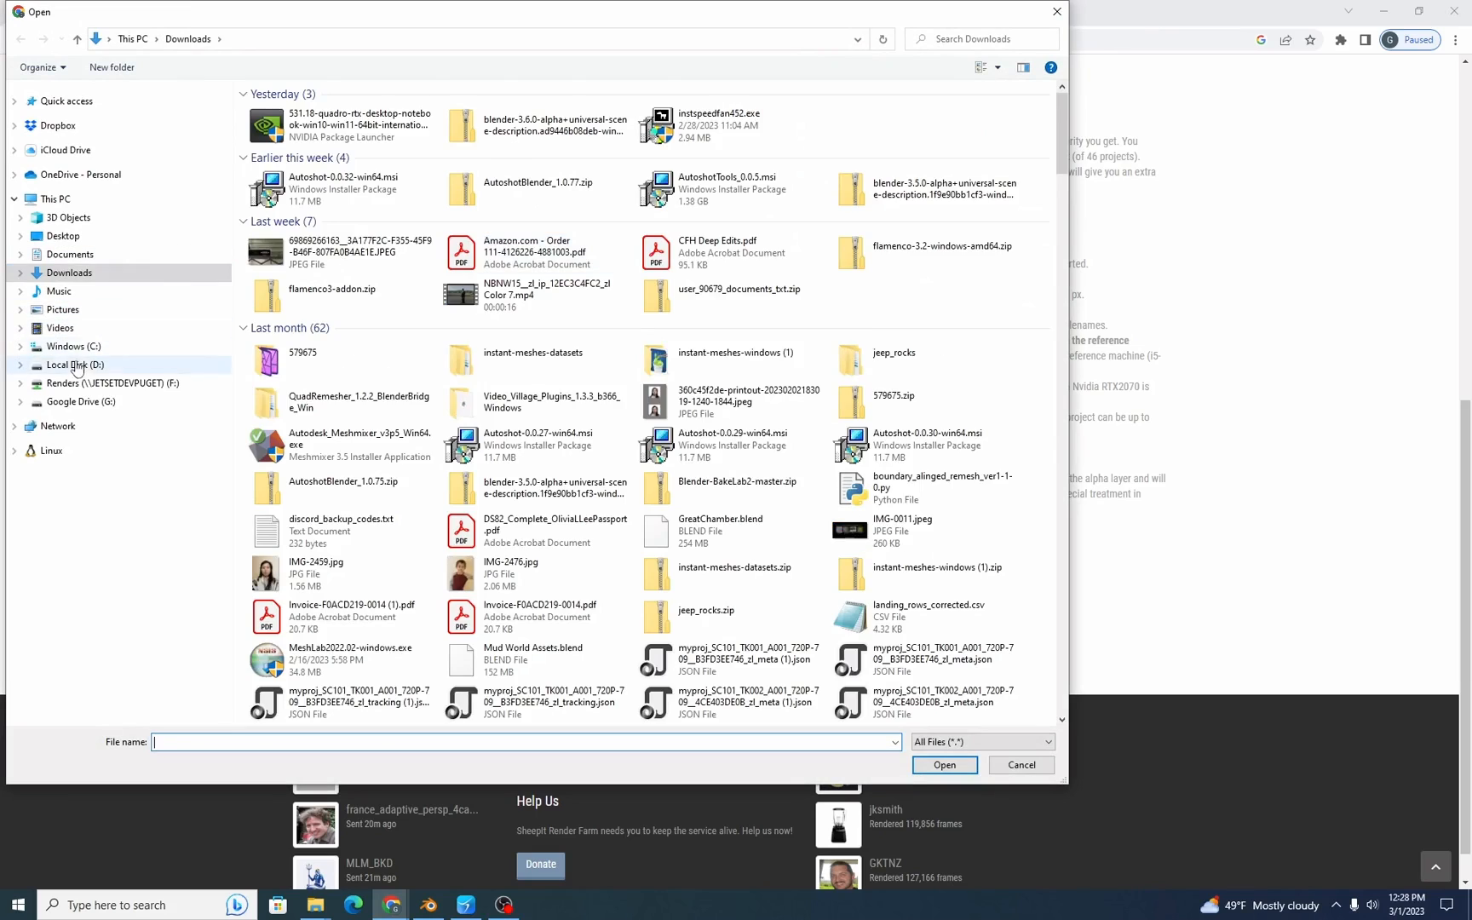
left_click(76, 367)
left_click(288, 131)
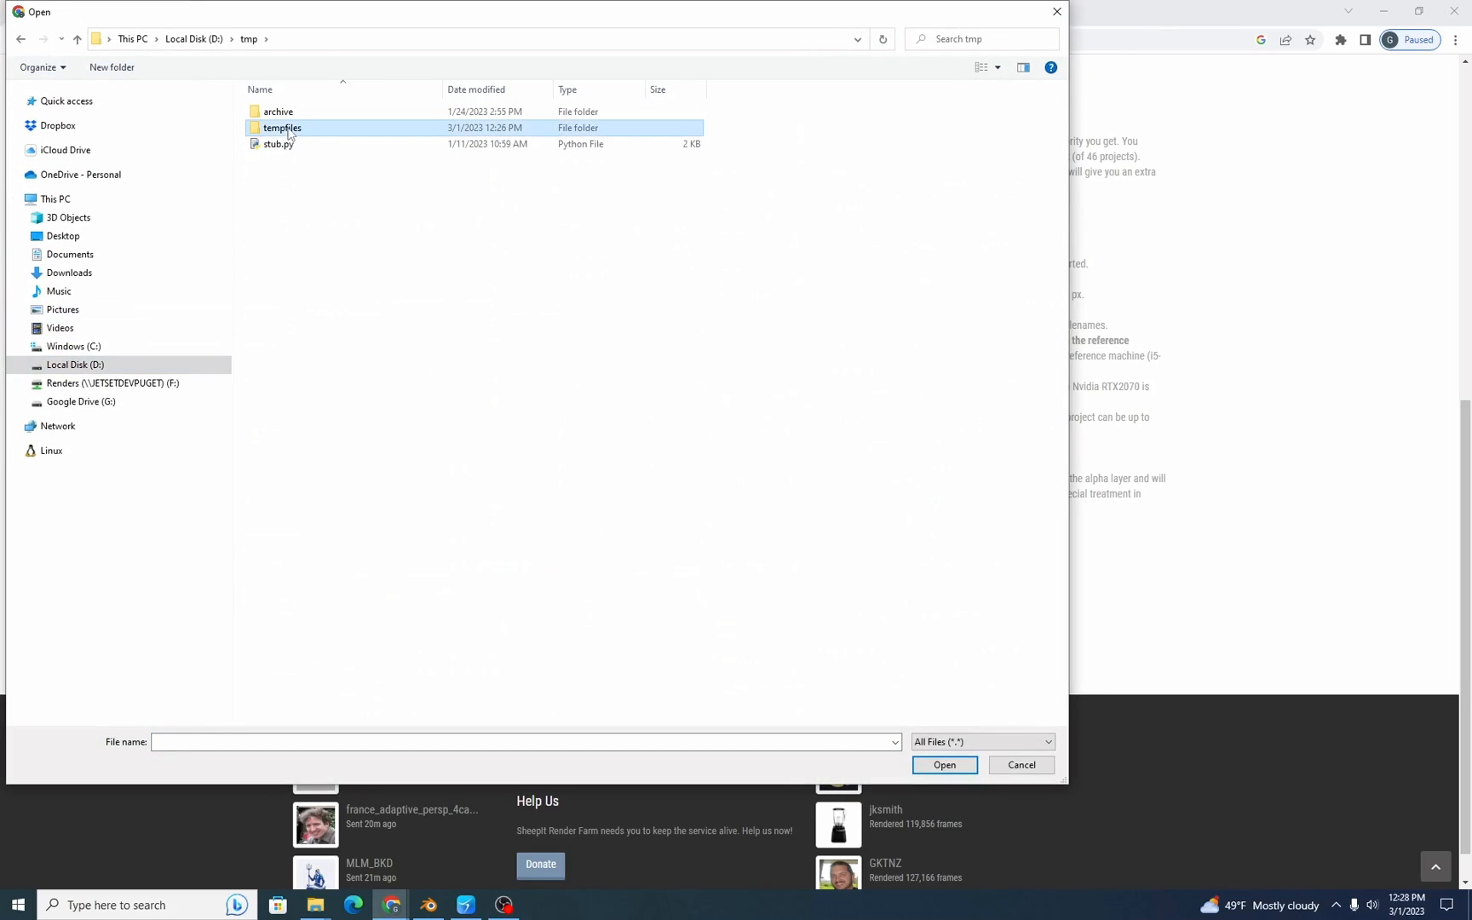
double_click(290, 131)
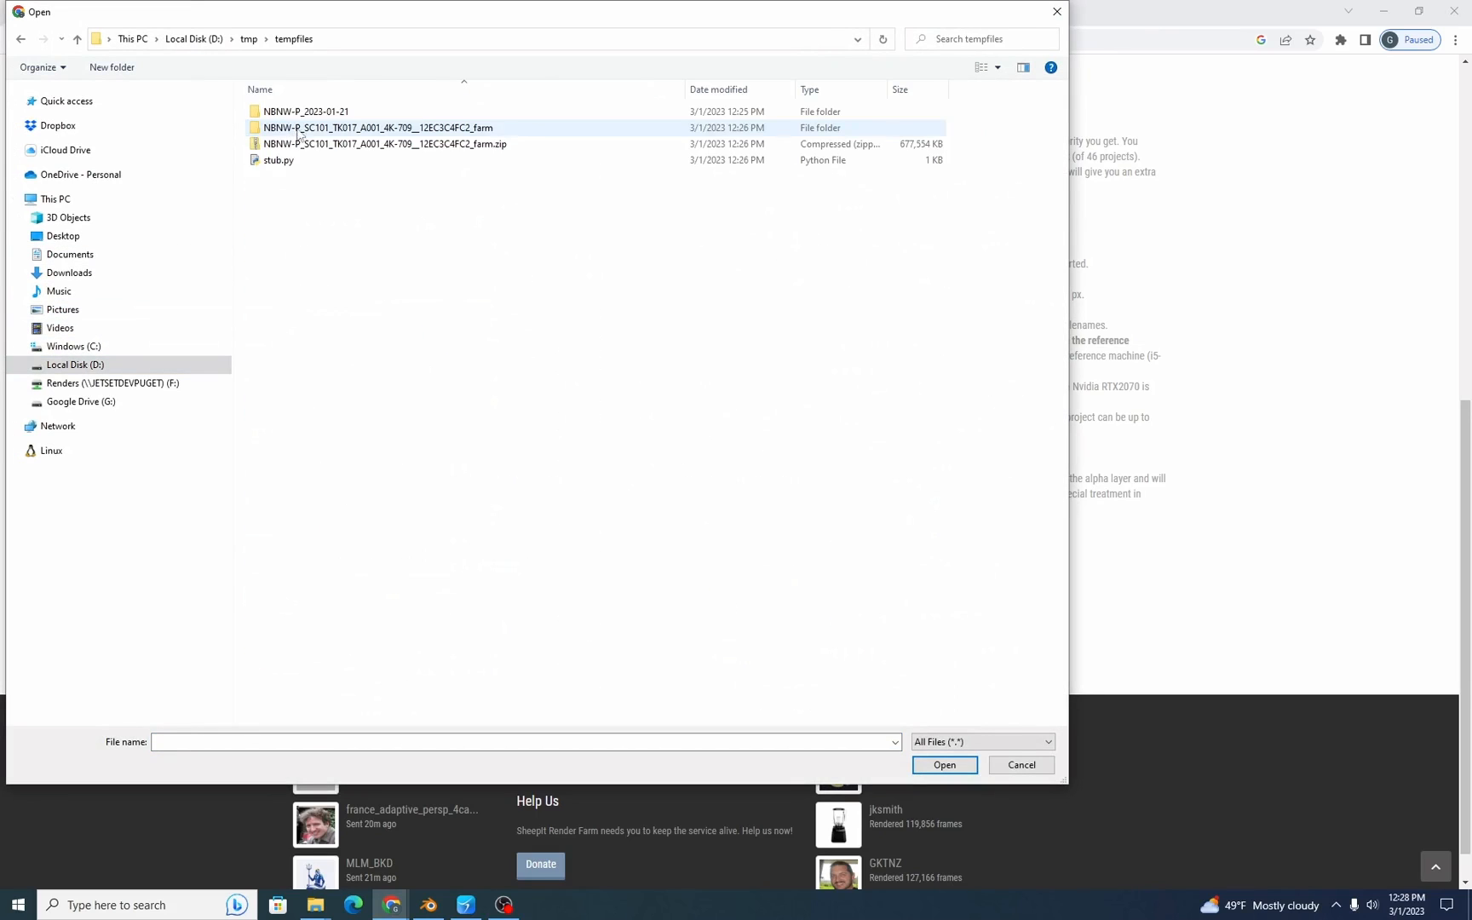
double_click(384, 145)
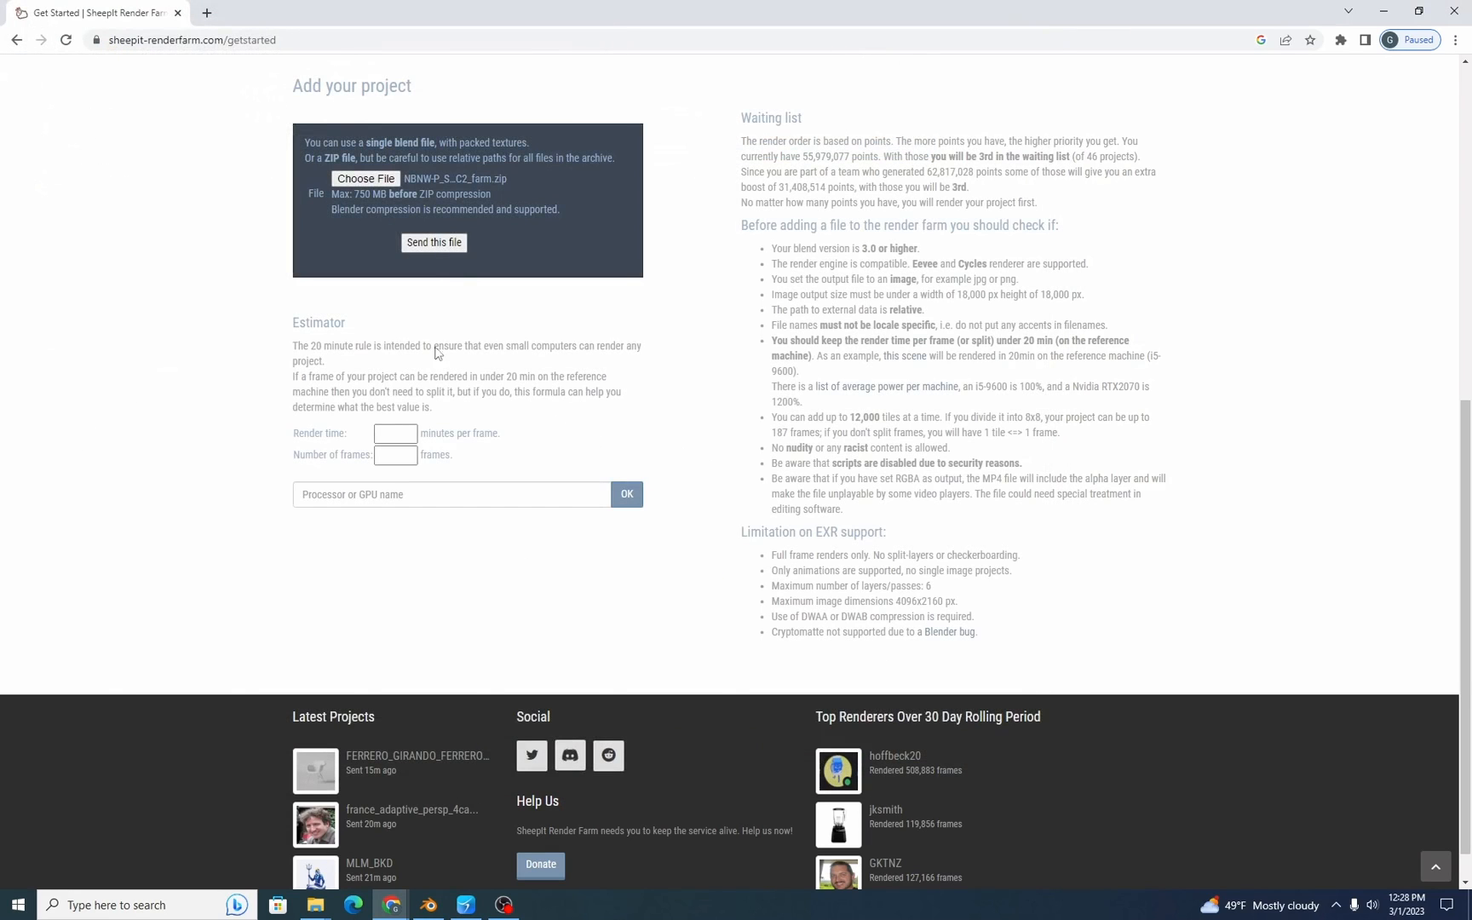
left_click(434, 243)
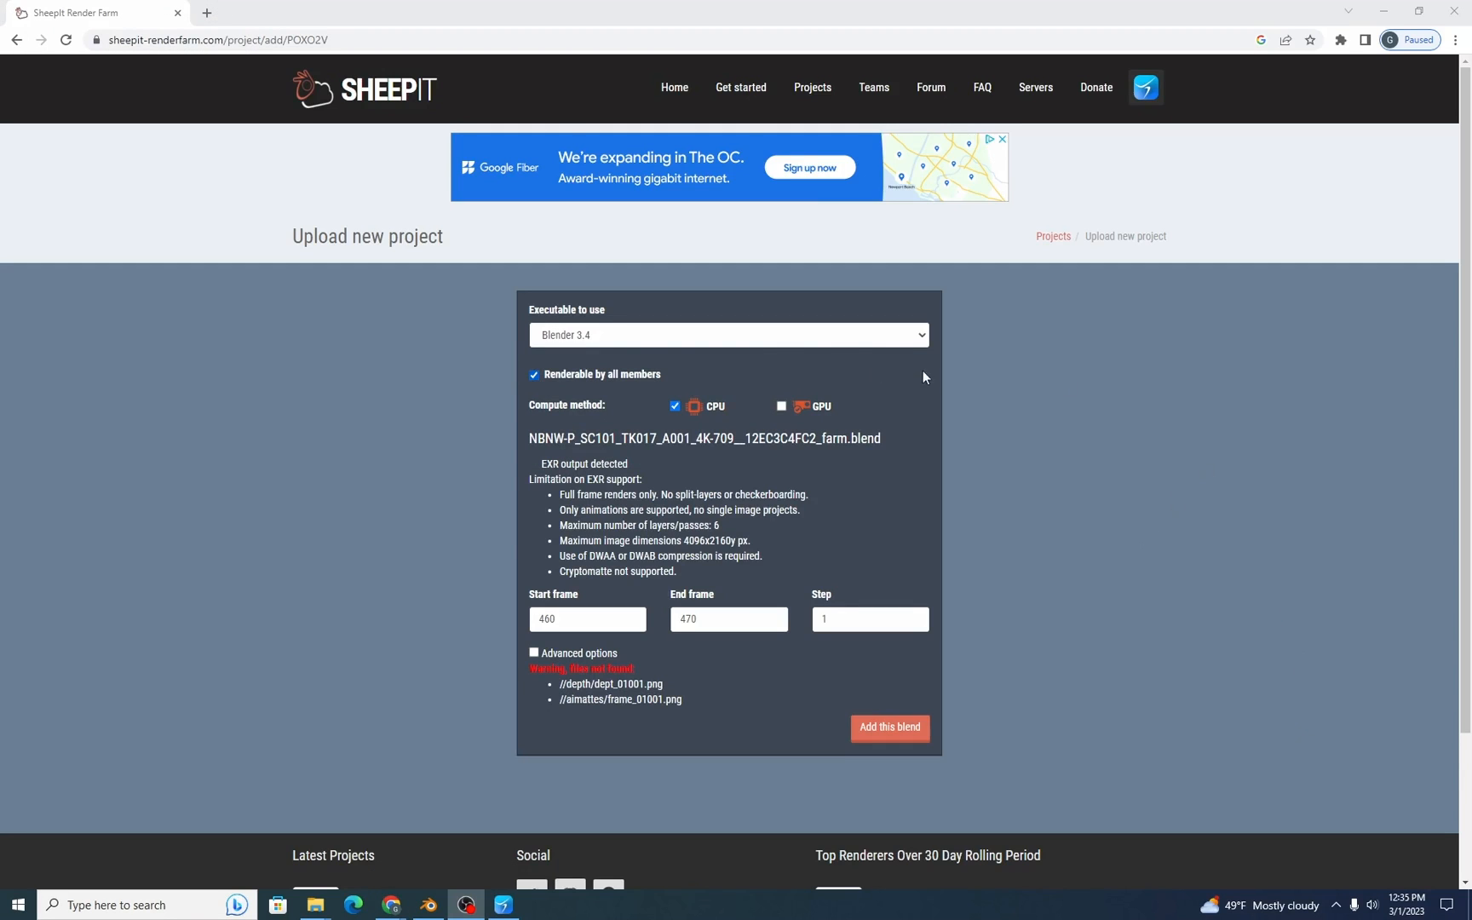
Keep Blender 3.4 as the executable, enable GPU computing alongside CPU, and add the blend to the render farm.
left_click(715, 340)
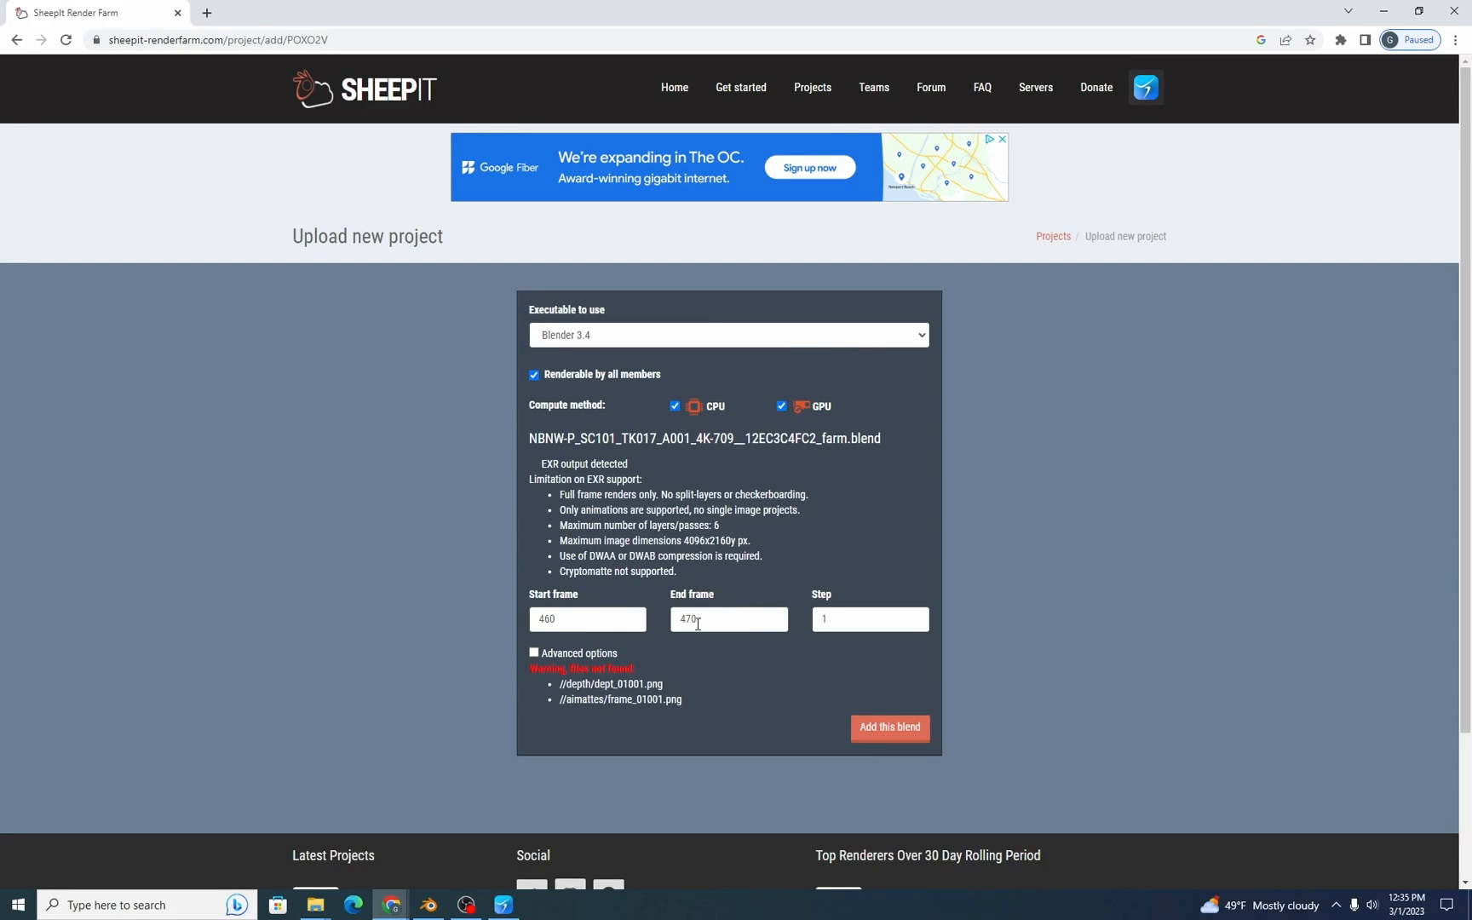
left_click(878, 737)
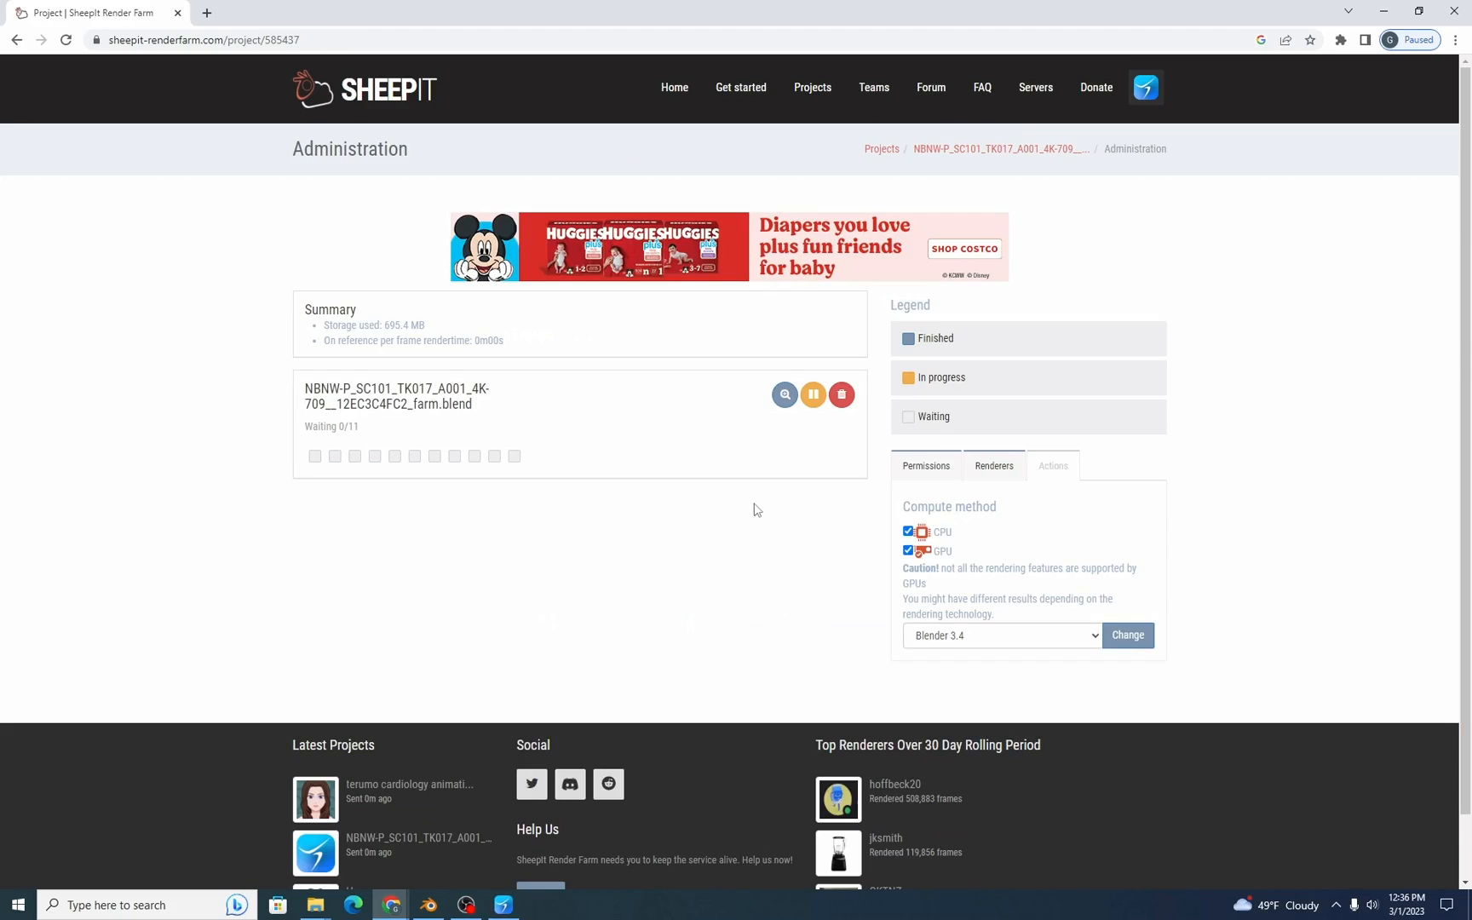